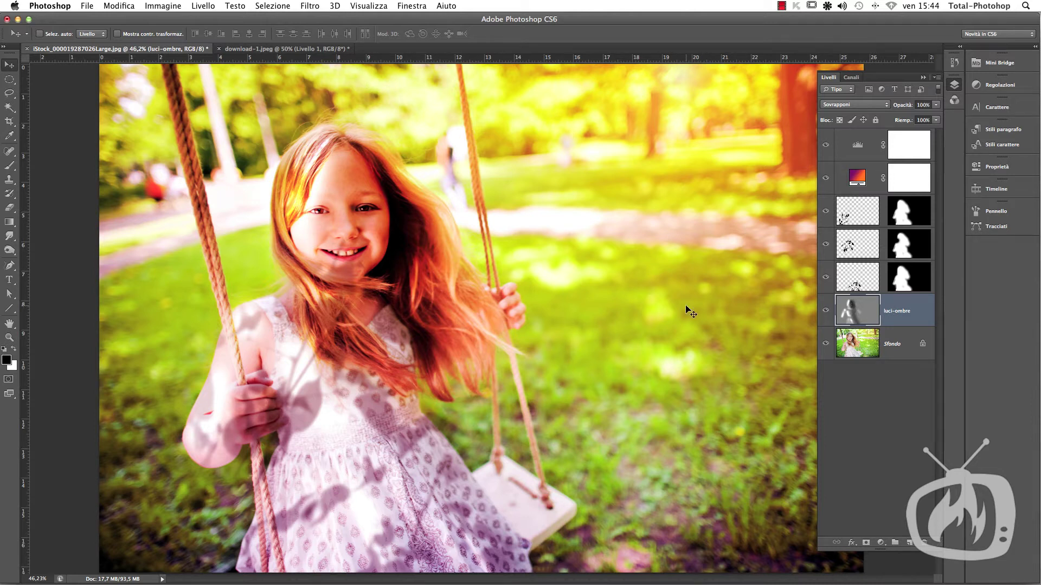
Show only the Sfondo layer and fit the whole image in the window.
{"action": "left_click", "coordinate": [823, 345], "text": "alt"}
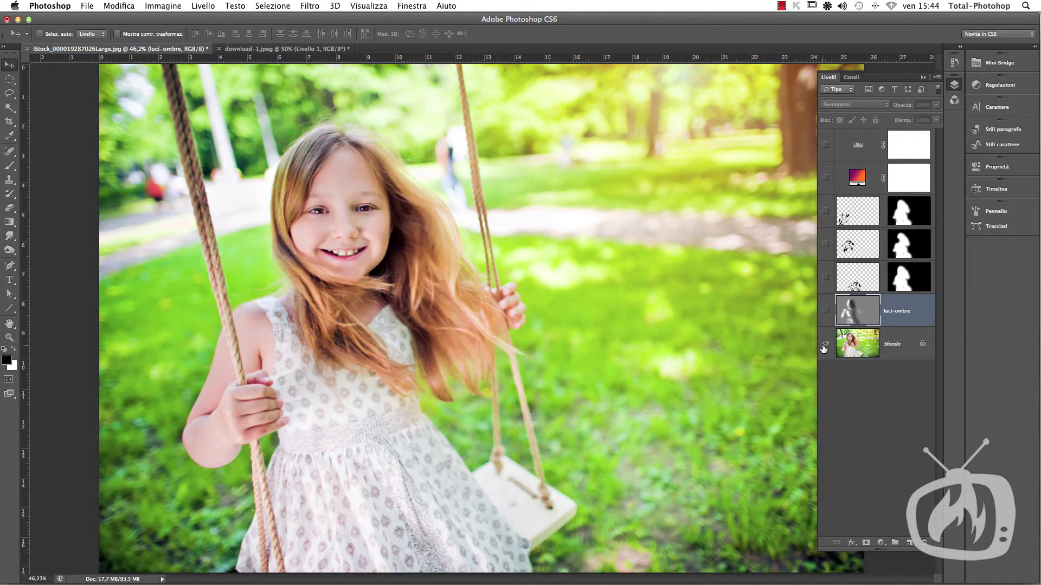
{"action": "key", "text": "ctrl+minus"}
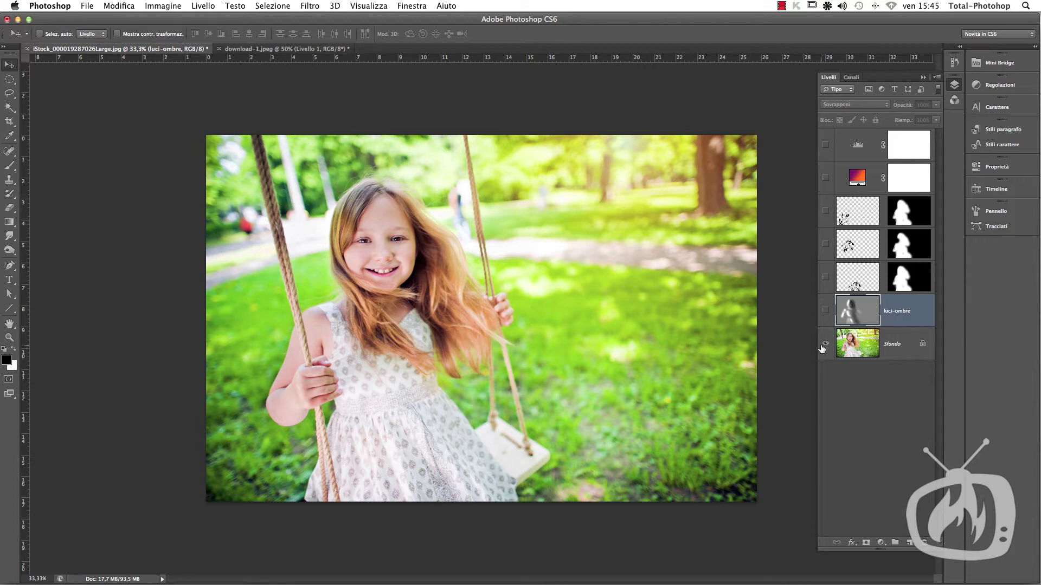
Group every editing layer down to luci-ombre into Gruppo 1, hide it, and select Sfondo.
{"action": "left_click", "coordinate": [824, 348], "text": "alt"}
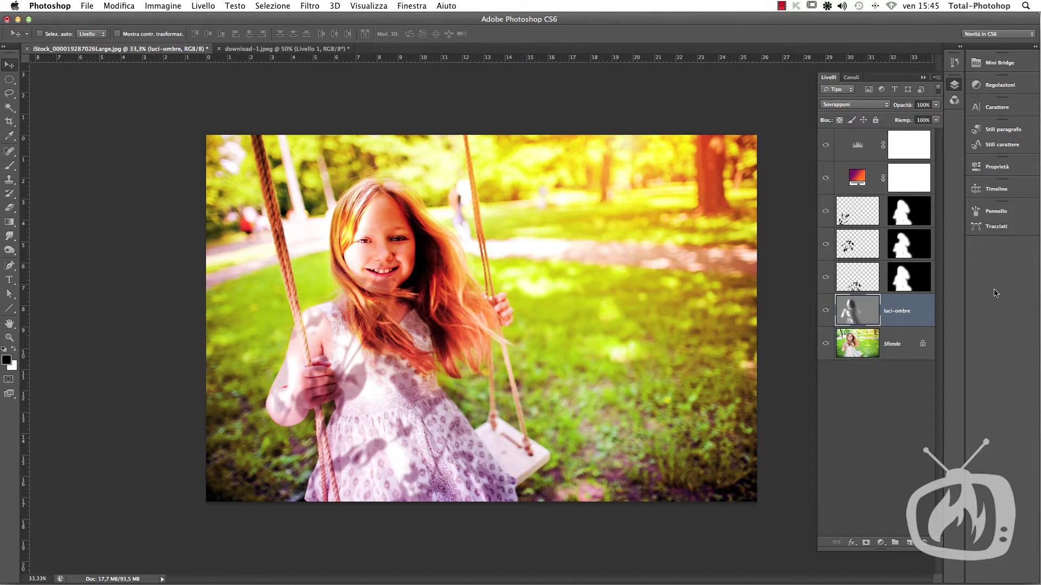
{"action": "left_click", "coordinate": [871, 154], "text": "shift"}
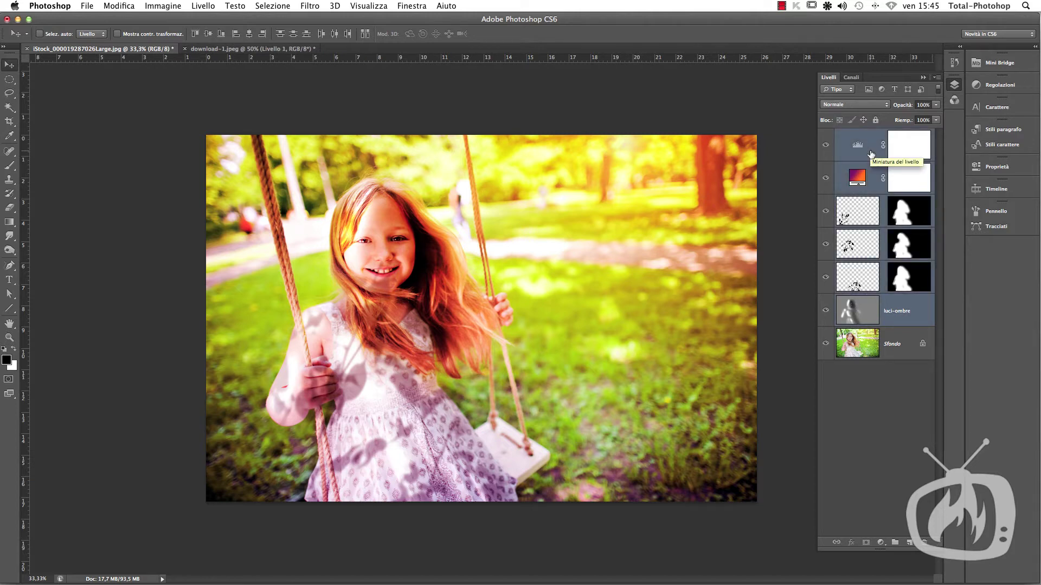
{"action": "key", "text": "ctrl+g"}
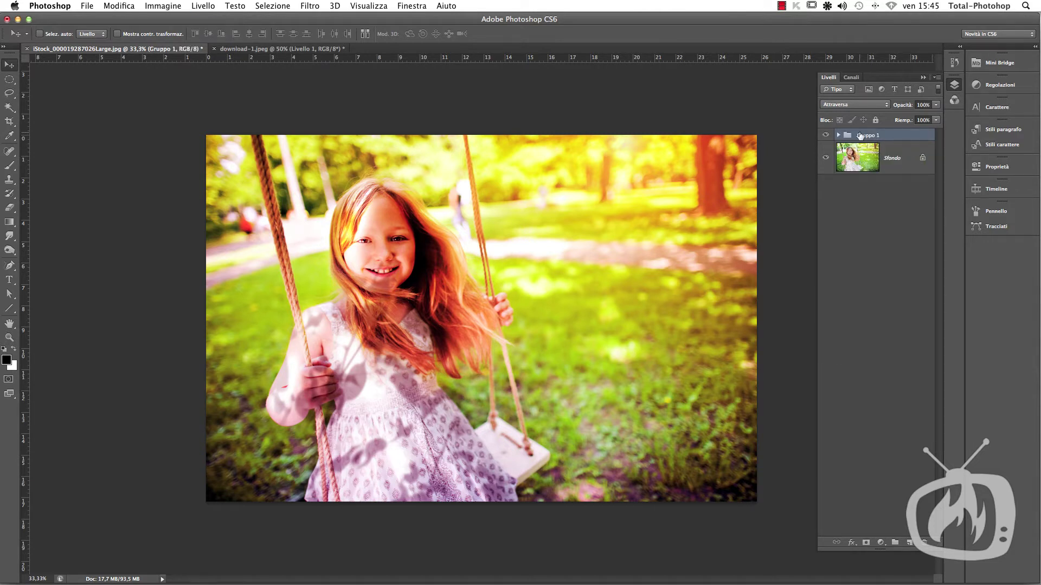
{"action": "left_click", "coordinate": [826, 135]}
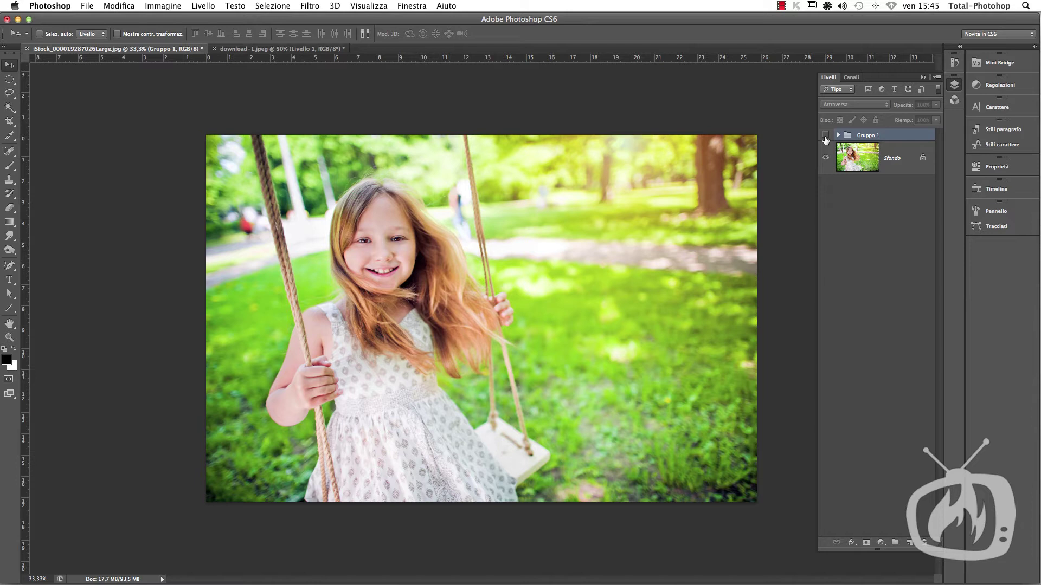
{"action": "left_click", "coordinate": [871, 164]}
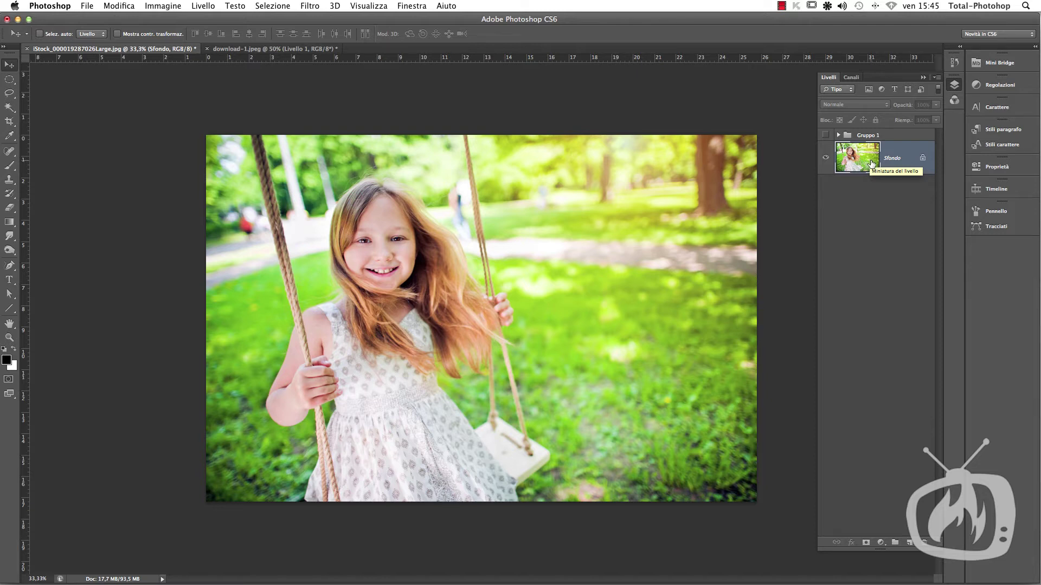
Add a Sfumatura gradient fill layer using the orange-to-purple effetto-retro preset.
{"action": "left_click", "coordinate": [879, 541]}
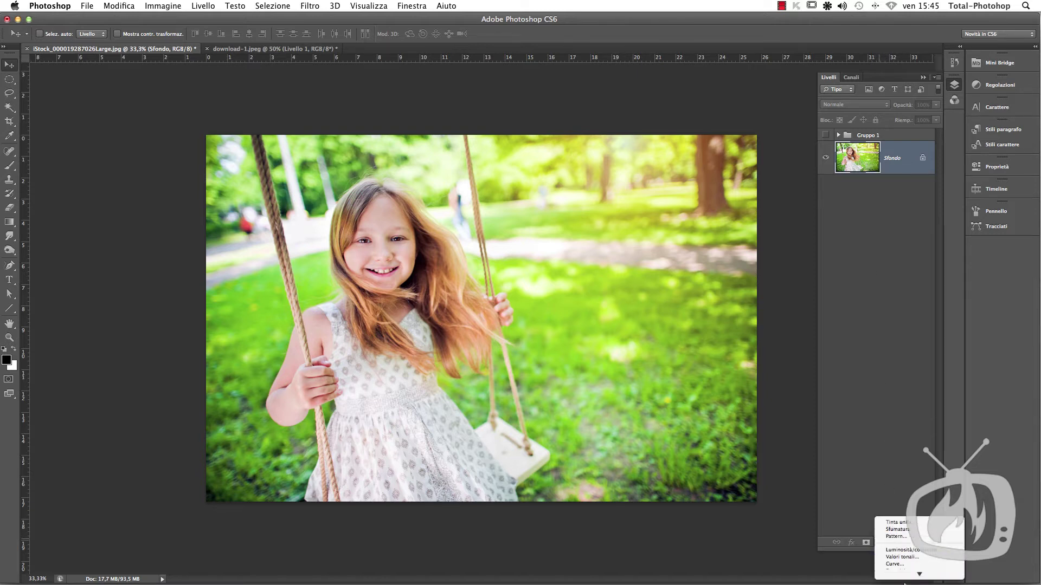
{"action": "left_click", "coordinate": [839, 401]}
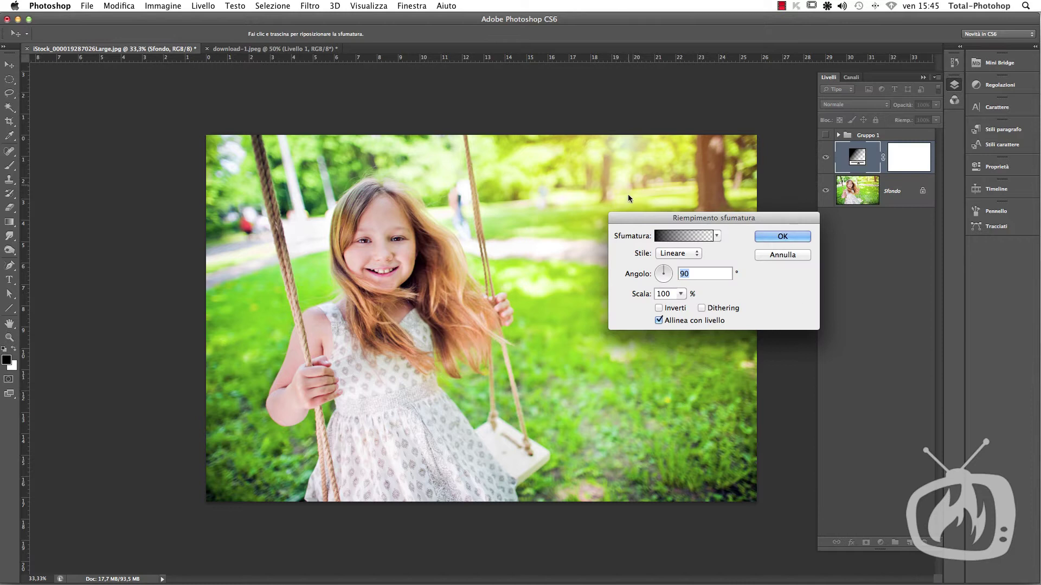
{"action": "left_click_drag", "start_coordinate": [714, 218], "coordinate": [645, 176]}
{"action": "left_click", "coordinate": [647, 194]}
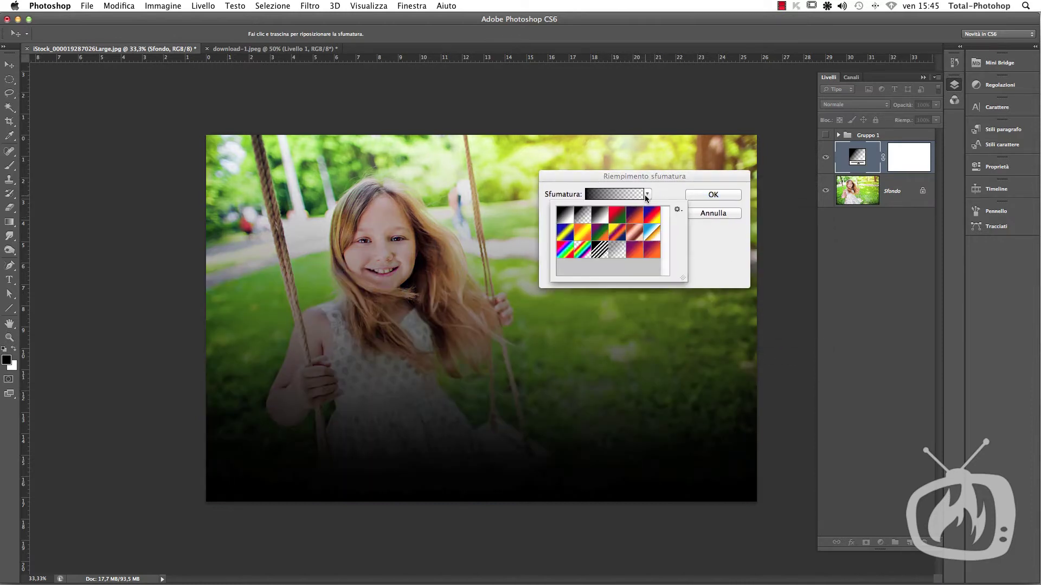
{"action": "left_click", "coordinate": [634, 251]}
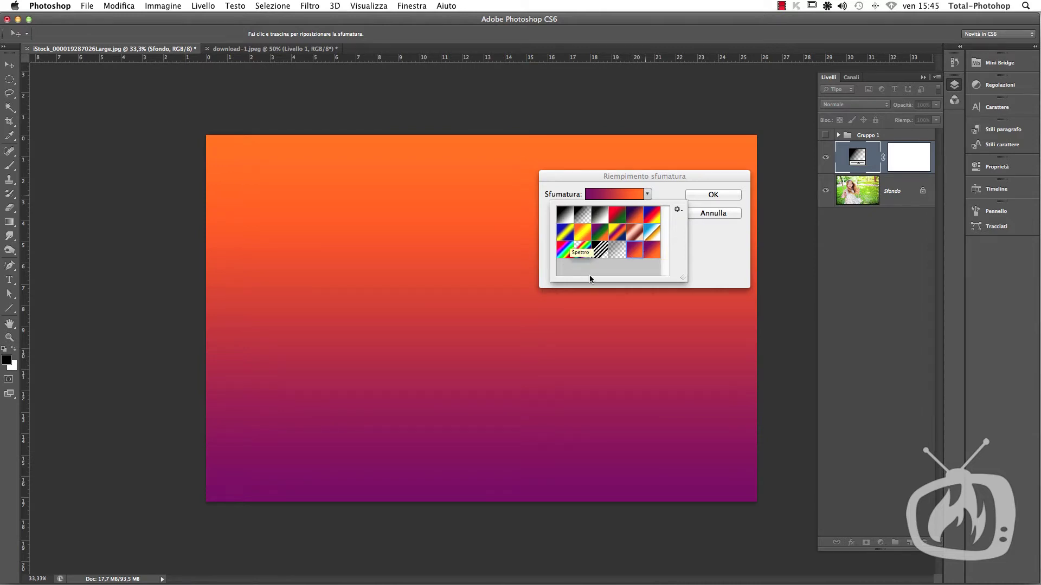
{"action": "left_click", "coordinate": [616, 179]}
{"action": "left_click_drag", "start_coordinate": [594, 176], "coordinate": [561, 176]}
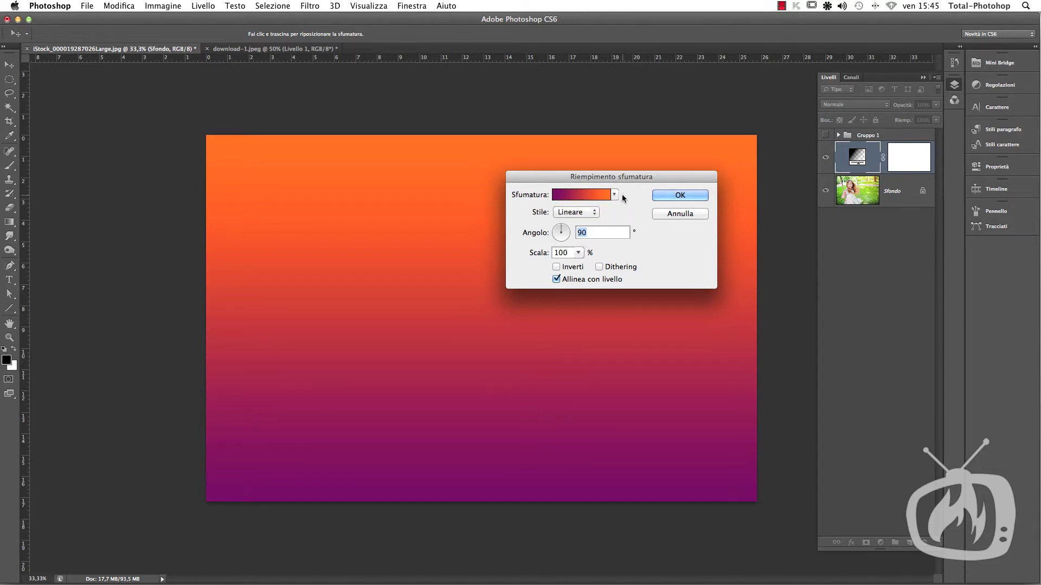
{"action": "left_click_drag", "start_coordinate": [566, 177], "coordinate": [583, 175]}
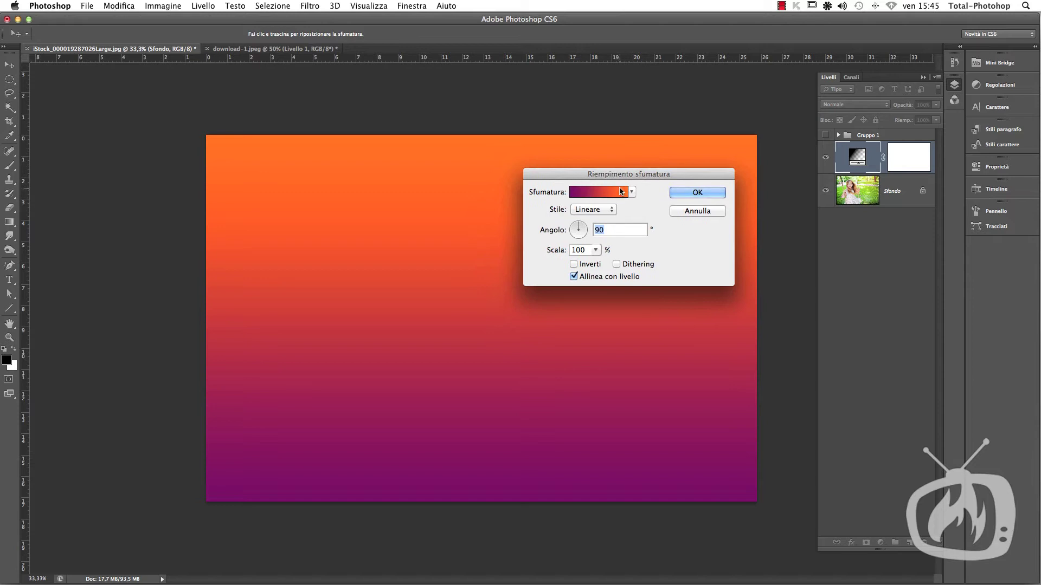
{"action": "left_click", "coordinate": [676, 192]}
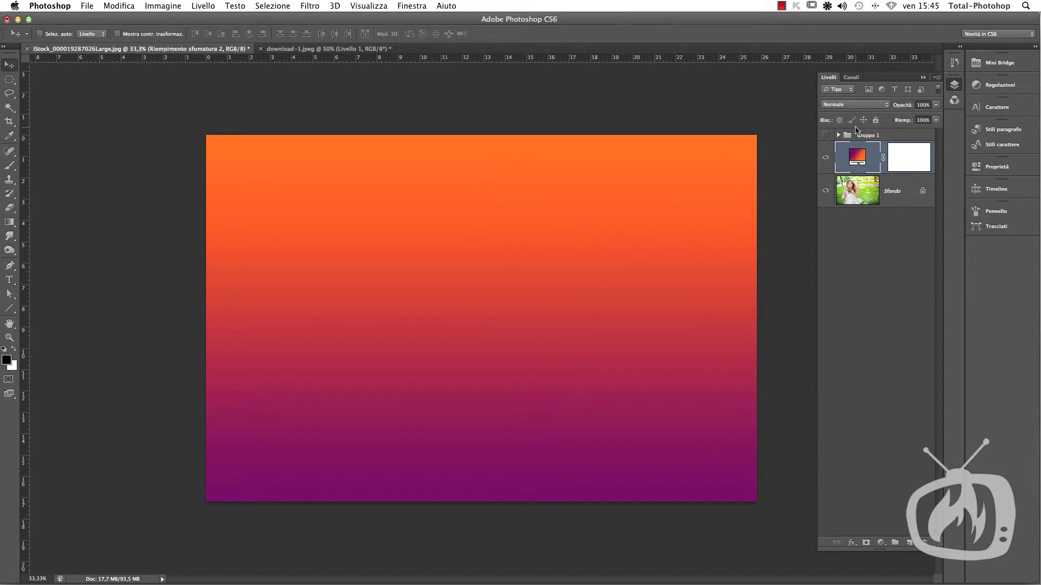
Set the gradient layer to Sovrapponi, preview Spettro and other presets, then keep effetto-retro.
{"action": "left_click", "coordinate": [844, 104]}
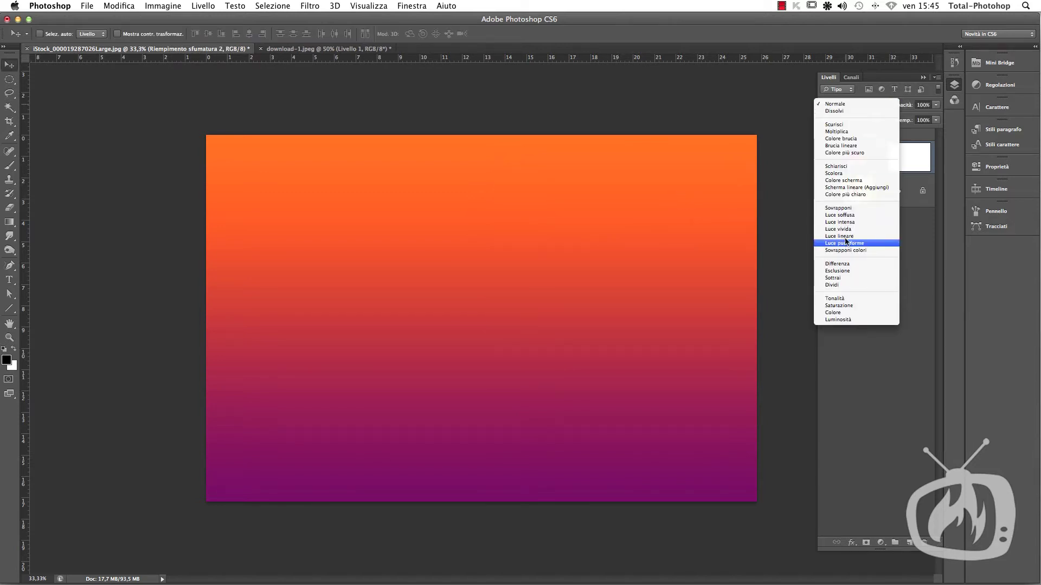
{"action": "left_click", "coordinate": [848, 209]}
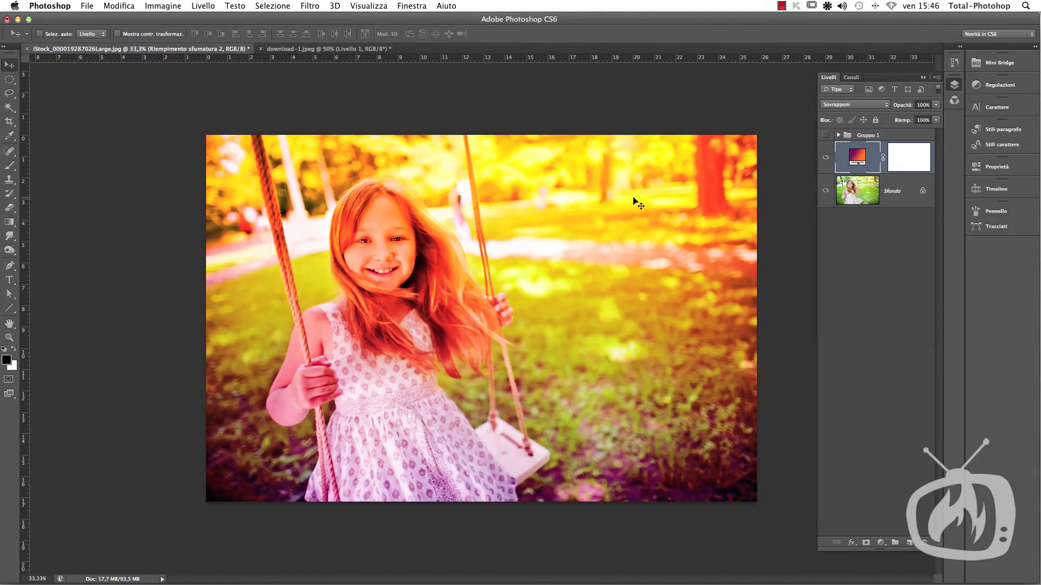
{"action": "double_click", "coordinate": [858, 154]}
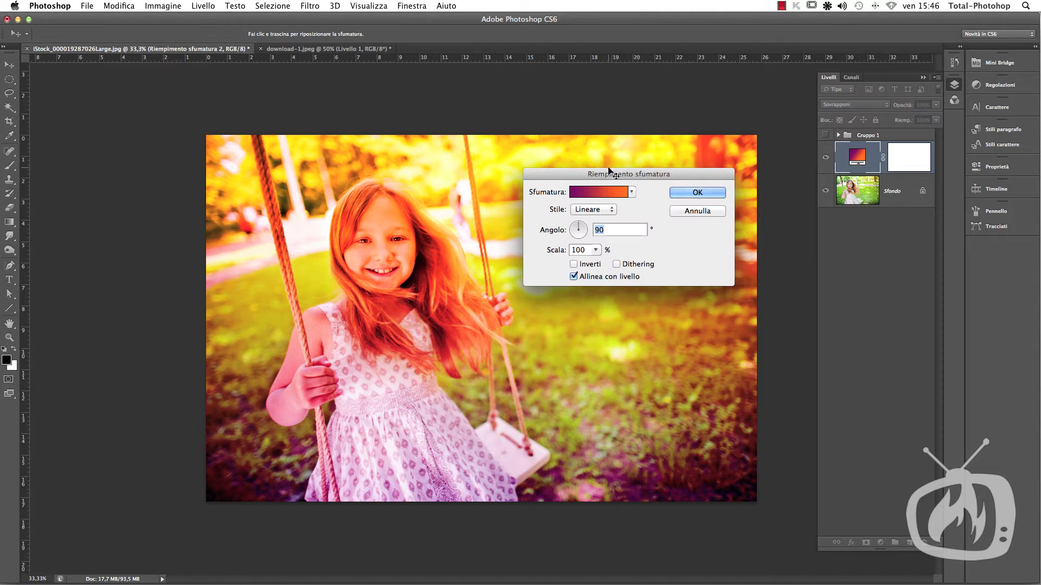
{"action": "left_click_drag", "start_coordinate": [577, 174], "coordinate": [659, 157]}
{"action": "left_click", "coordinate": [699, 174]}
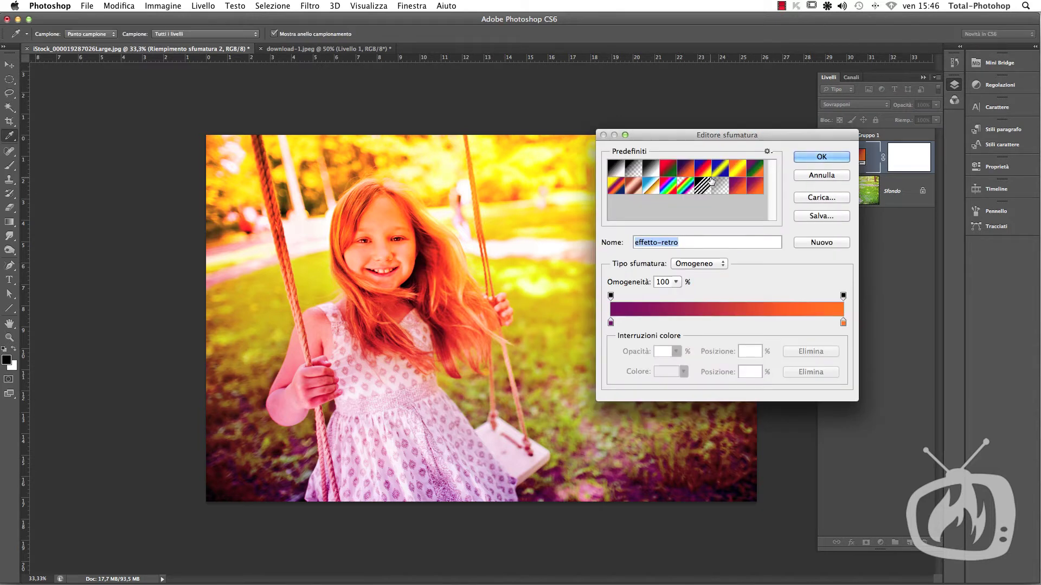
{"action": "left_click", "coordinate": [670, 190]}
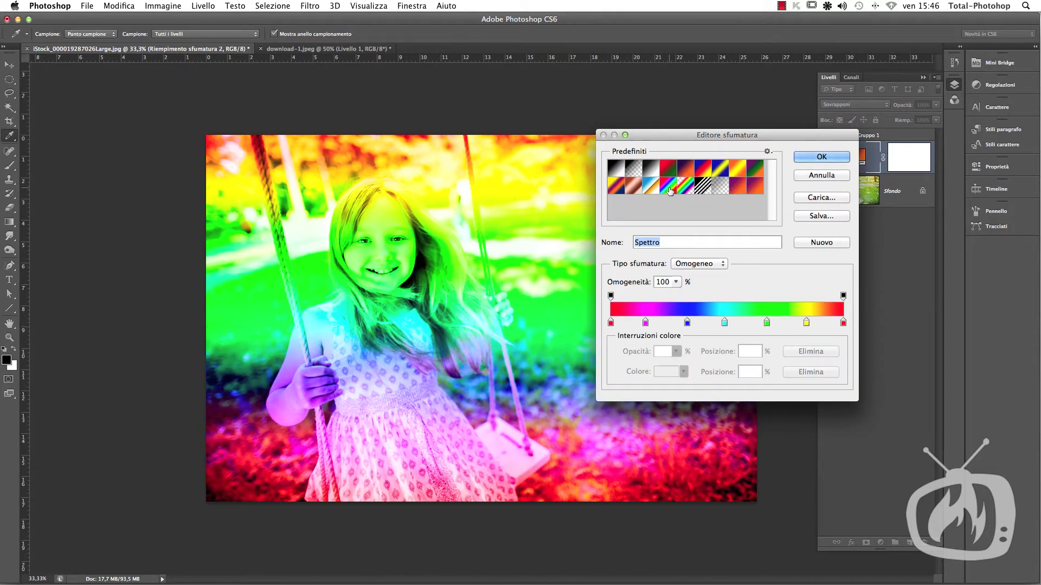
{"action": "left_click", "coordinate": [740, 171]}
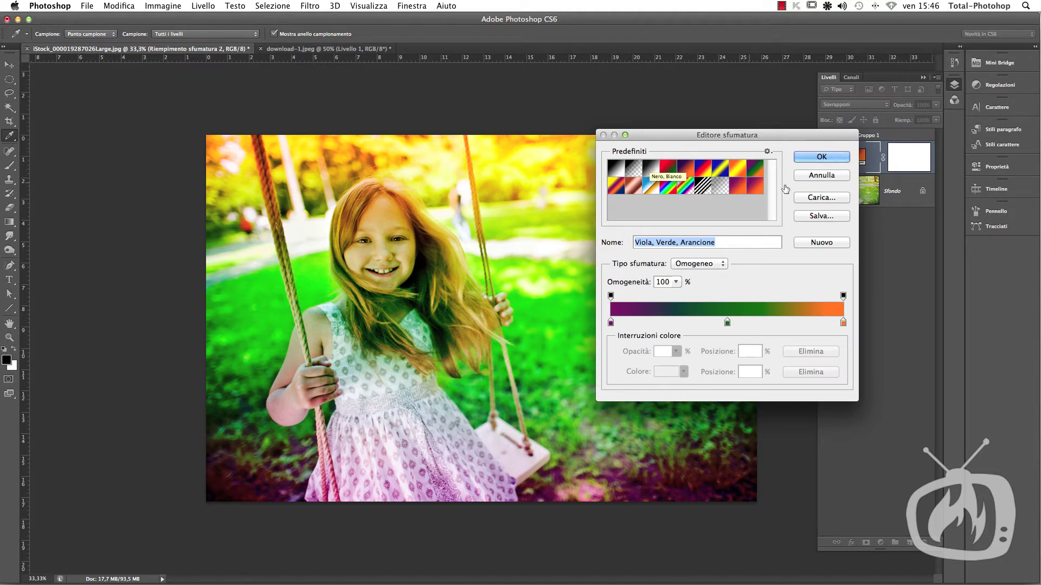
{"action": "left_click", "coordinate": [742, 187]}
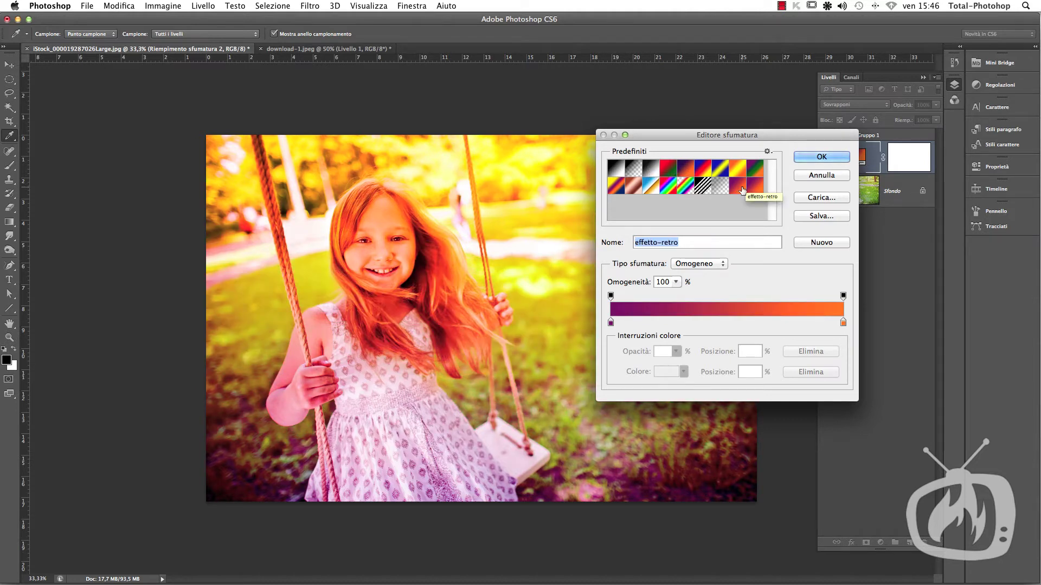
{"action": "left_click", "coordinate": [811, 157]}
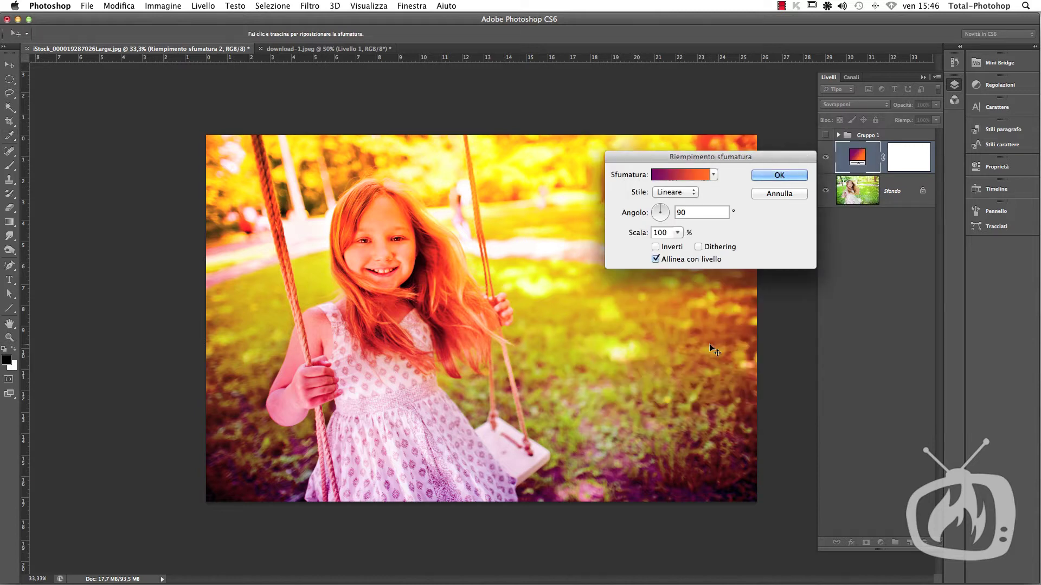
{"action": "left_click", "coordinate": [766, 177]}
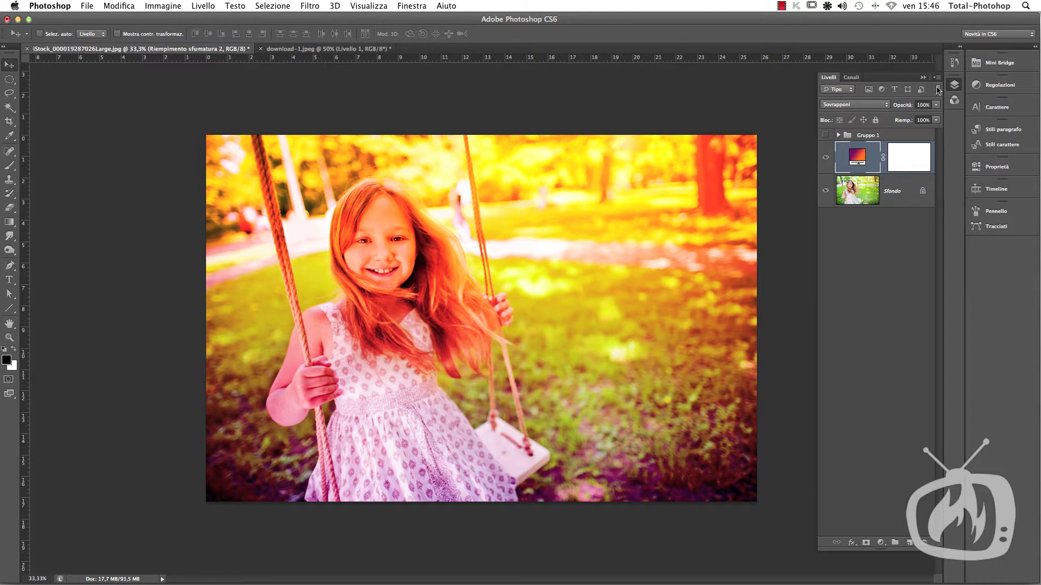
Lower the gradient fill layer's opacity to 61%.
{"action": "left_click", "coordinate": [936, 120]}
{"action": "left_click_drag", "start_coordinate": [933, 118], "coordinate": [918, 118]}
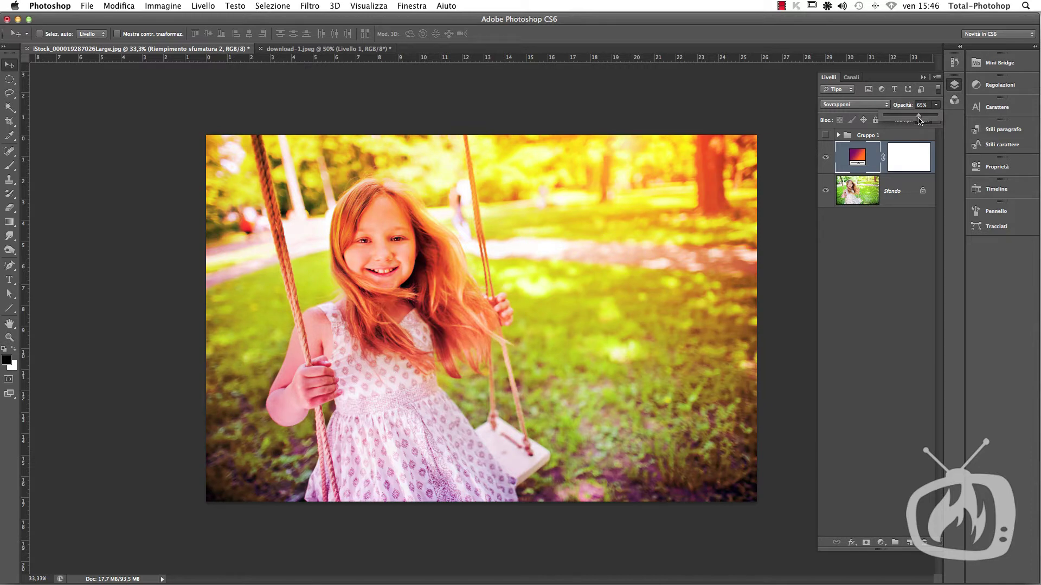
{"action": "left_click_drag", "start_coordinate": [920, 122], "coordinate": [917, 119]}
Reselect the gradient fill layer and add a new empty layer above it.
{"action": "left_click", "coordinate": [900, 135]}
{"action": "left_click", "coordinate": [857, 161]}
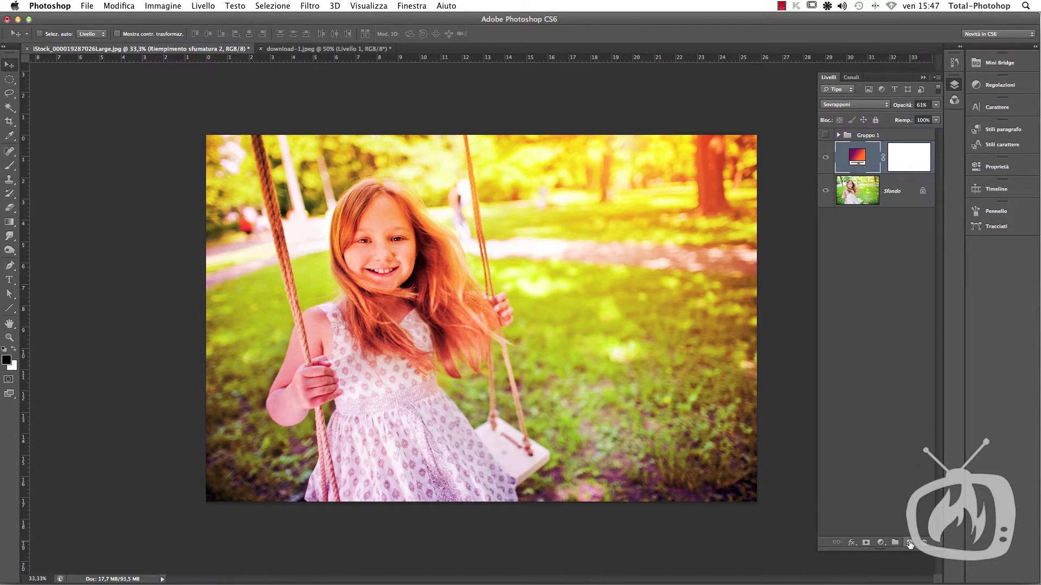
{"action": "left_click", "coordinate": [910, 543]}
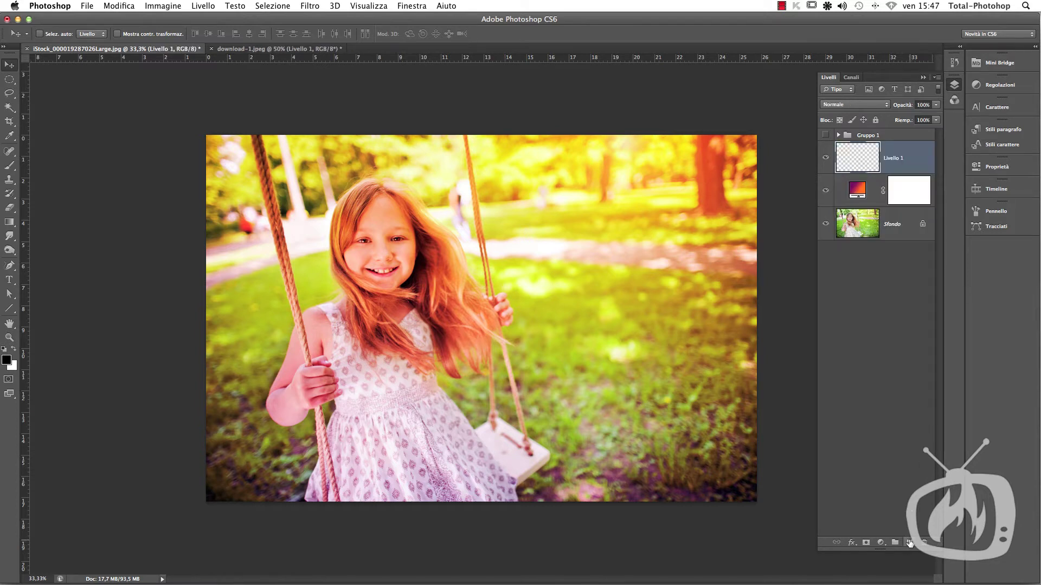
Fill Livello 1 with 50% grey and set its blend mode to Sovrapponi.
{"action": "left_click", "coordinate": [116, 7]}
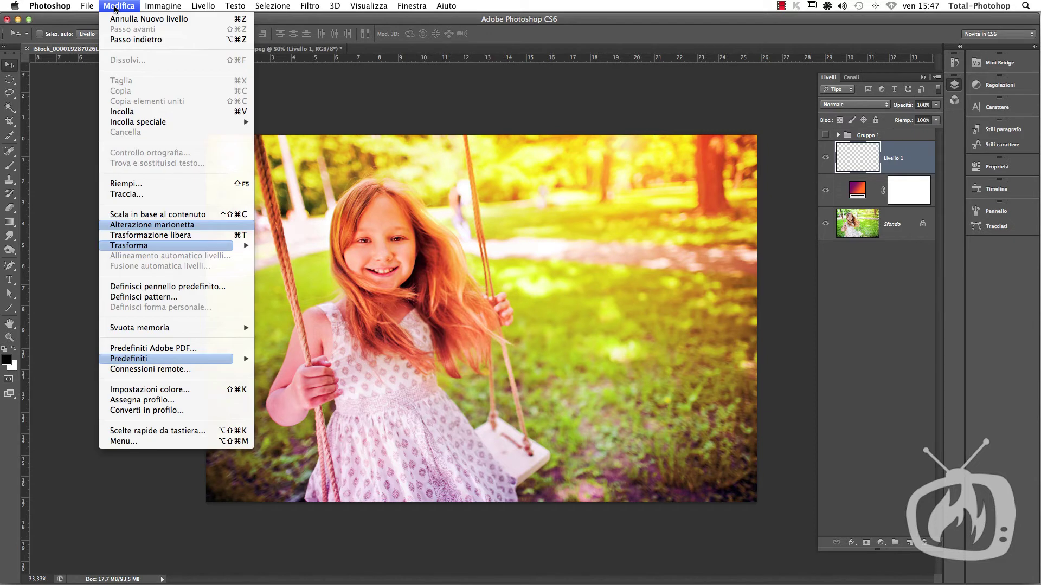
{"action": "left_click", "coordinate": [136, 184]}
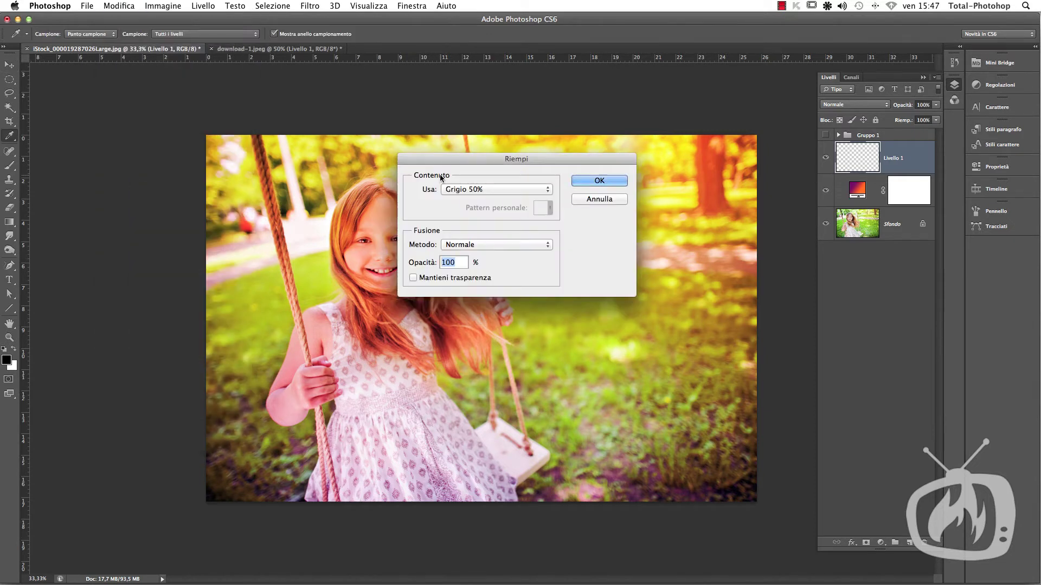
{"action": "left_click_drag", "start_coordinate": [434, 155], "coordinate": [451, 154]}
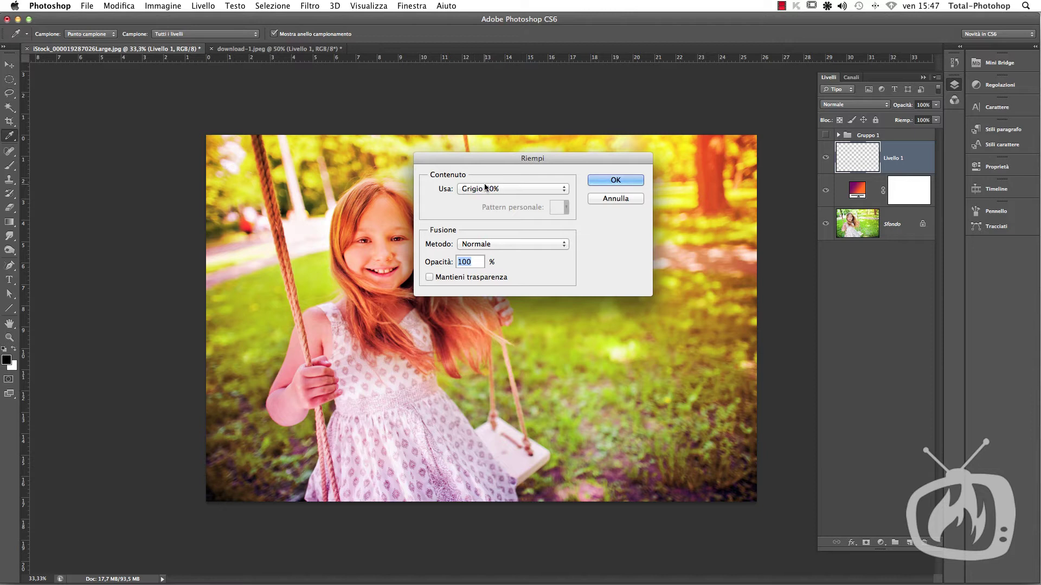
{"action": "left_click", "coordinate": [627, 180]}
{"action": "key", "text": "v"}
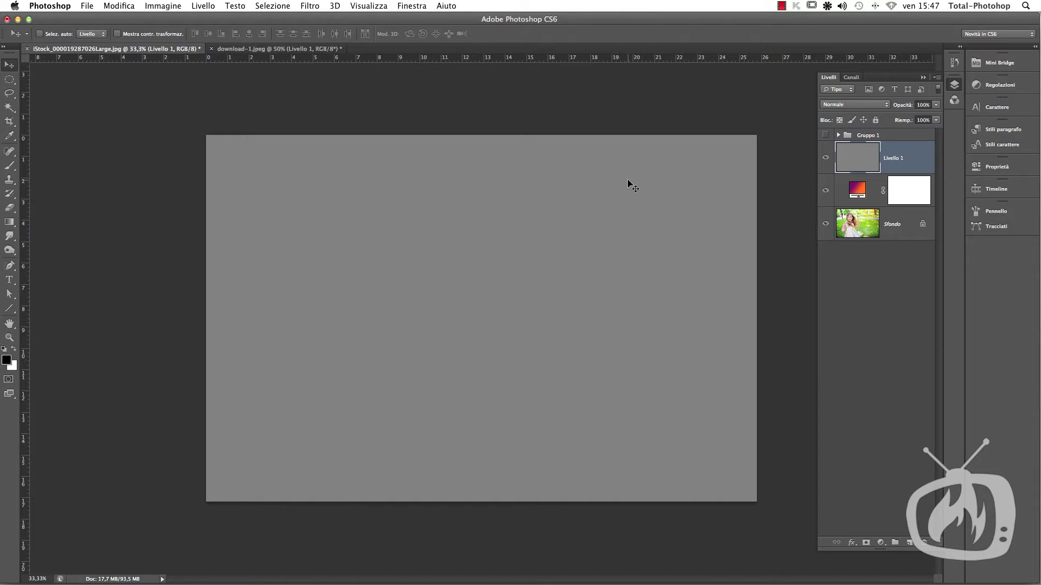
{"action": "left_click", "coordinate": [831, 105]}
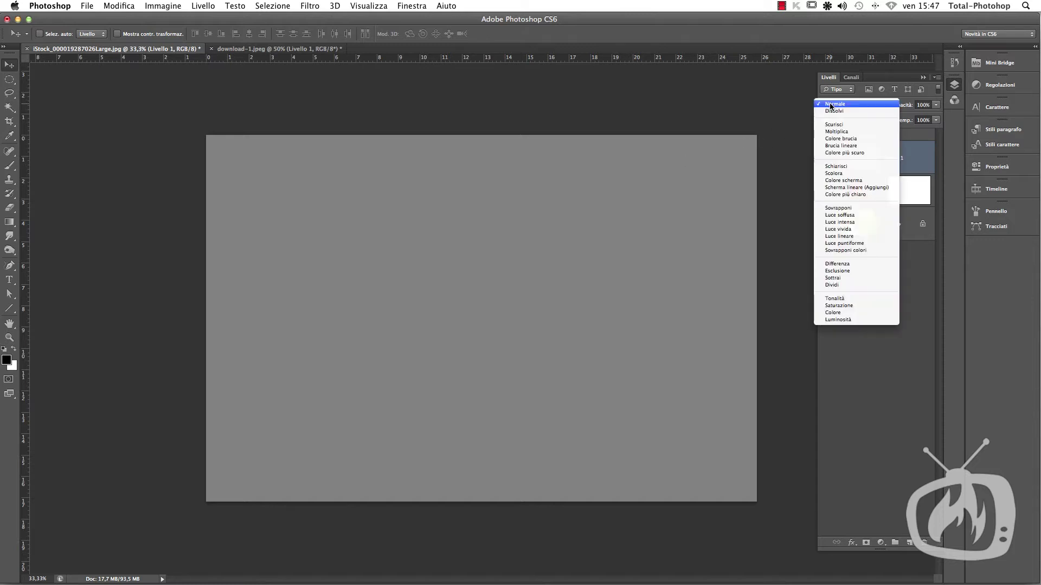
{"action": "left_click", "coordinate": [848, 209]}
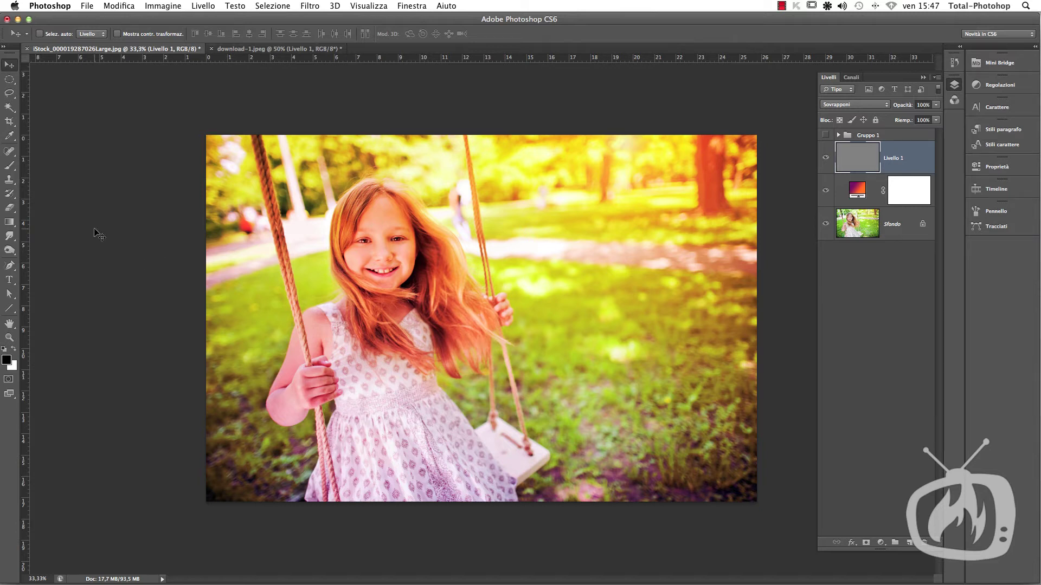
Set up the Burn tool with Midtones range, 55% exposure and a roughly 178 px brush.
{"action": "left_click", "coordinate": [9, 250]}
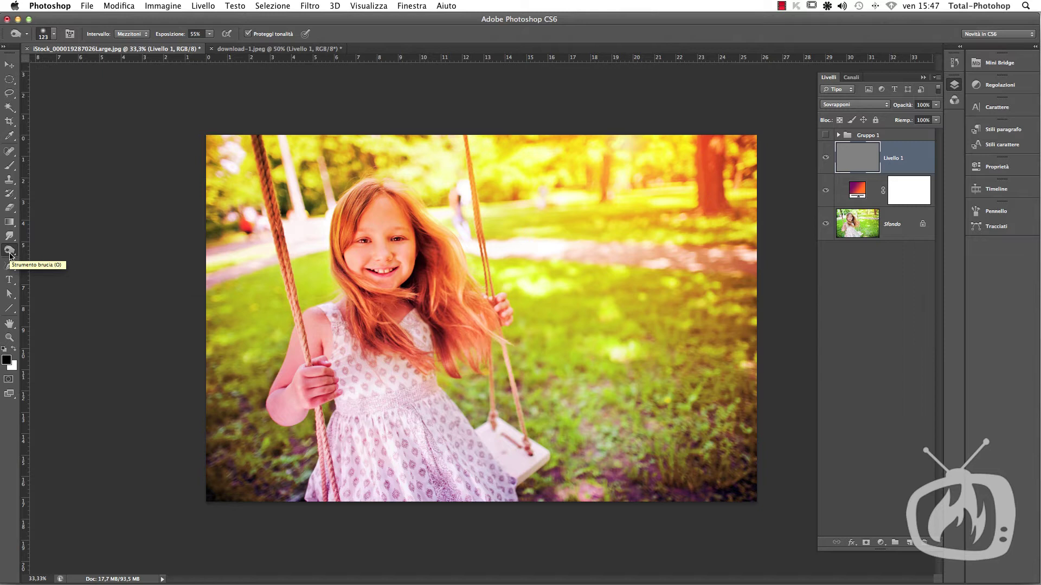
{"action": "left_click", "coordinate": [144, 34]}
{"action": "left_click", "coordinate": [135, 35]}
{"action": "left_click", "coordinate": [211, 34]}
{"action": "left_click", "coordinate": [210, 35]}
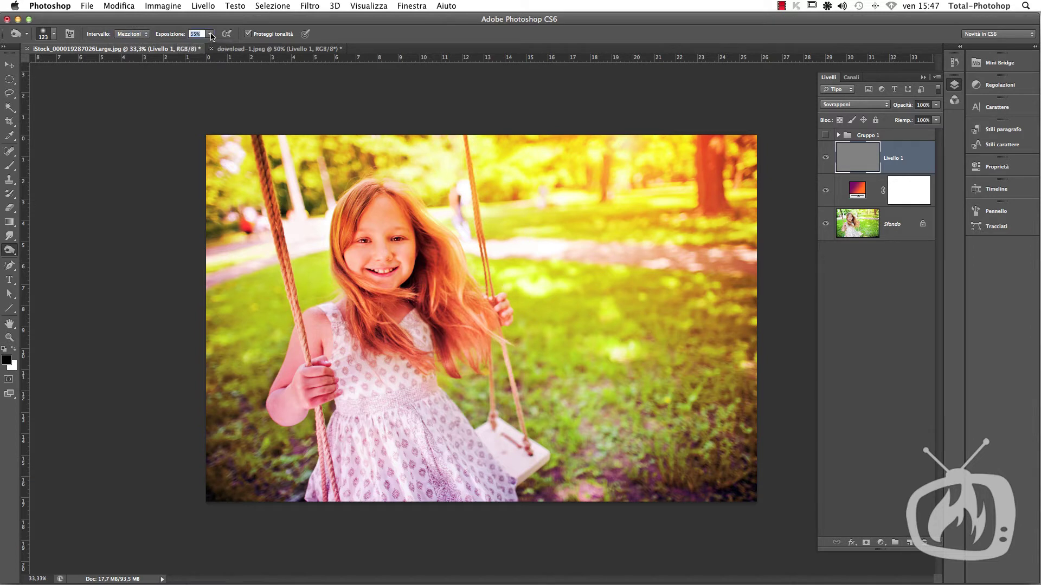
{"action": "left_click", "coordinate": [54, 34]}
{"action": "left_click", "coordinate": [88, 65]}
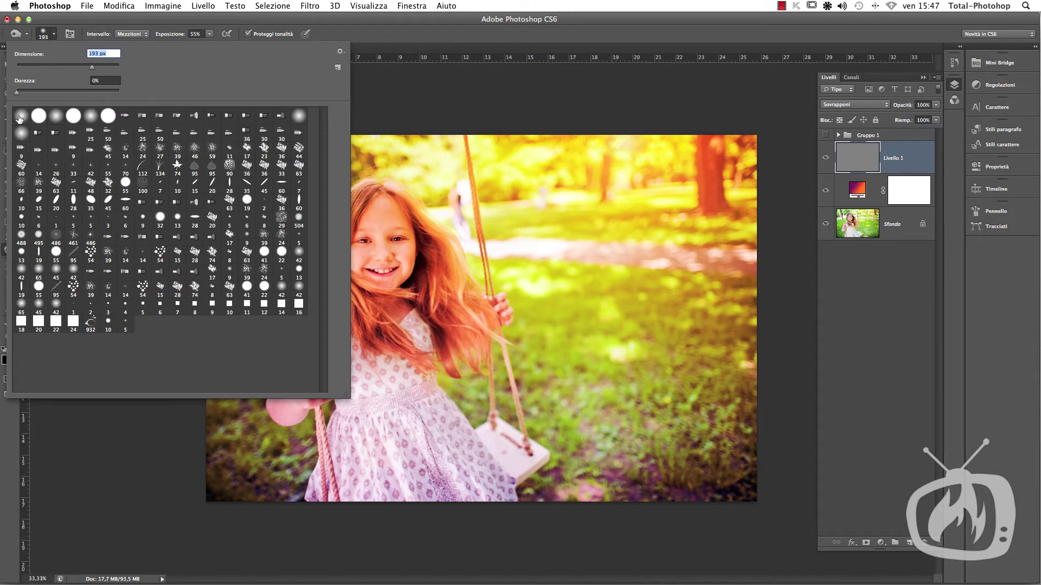
{"action": "left_click", "coordinate": [44, 34]}
Burn the hair around the face and top of the head, and the dress edges by the seat.
{"action": "mouse_move", "coordinate": [369, 188]}
{"action": "left_mouse_down"}
{"action": "mouse_move", "coordinate": [412, 280]}
{"action": "mouse_move", "coordinate": [388, 206]}
{"action": "mouse_move", "coordinate": [423, 263]}
{"action": "mouse_move", "coordinate": [422, 298]}
{"action": "mouse_move", "coordinate": [417, 233]}
{"action": "mouse_move", "coordinate": [449, 360]}
{"action": "mouse_move", "coordinate": [415, 269]}
{"action": "mouse_move", "coordinate": [390, 296]}
{"action": "mouse_move", "coordinate": [423, 288]}
{"action": "mouse_move", "coordinate": [431, 374]}
{"action": "mouse_move", "coordinate": [441, 270]}
{"action": "mouse_move", "coordinate": [461, 303]}
{"action": "left_mouse_up"}
{"action": "left_click_drag", "start_coordinate": [390, 190], "coordinate": [461, 304]}
{"action": "mouse_move", "coordinate": [461, 394]}
{"action": "left_mouse_down"}
{"action": "mouse_move", "coordinate": [477, 474]}
{"action": "mouse_move", "coordinate": [462, 438]}
{"action": "mouse_move", "coordinate": [499, 458]}
{"action": "mouse_move", "coordinate": [445, 412]}
{"action": "mouse_move", "coordinate": [488, 474]}
{"action": "left_mouse_up"}
{"action": "mouse_move", "coordinate": [434, 390]}
{"action": "left_mouse_down"}
{"action": "mouse_move", "coordinate": [420, 358]}
{"action": "mouse_move", "coordinate": [418, 390]}
{"action": "mouse_move", "coordinate": [417, 311]}
{"action": "mouse_move", "coordinate": [459, 454]}
{"action": "left_mouse_up"}
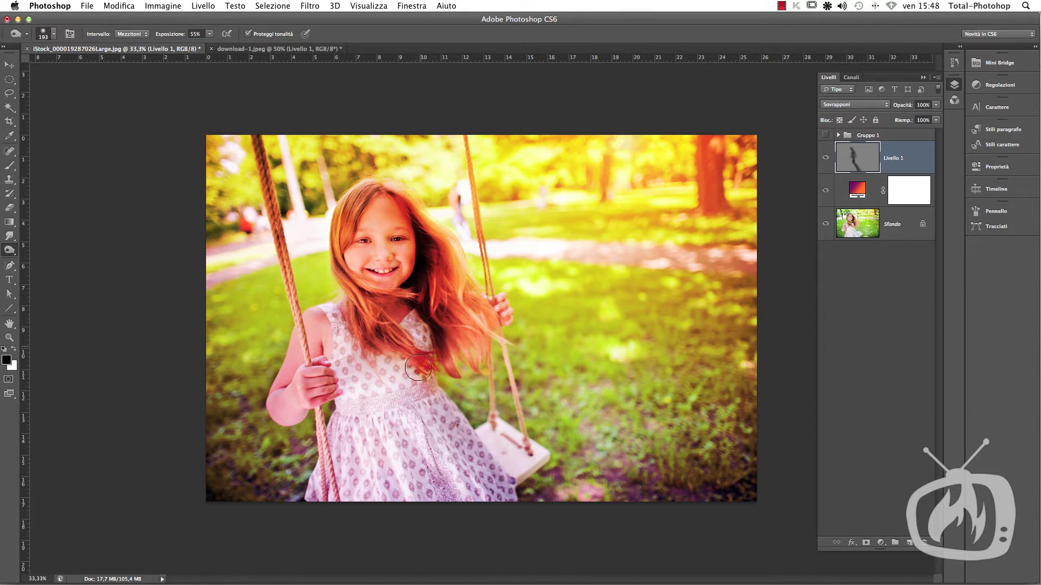
{"action": "left_click_drag", "start_coordinate": [407, 310], "coordinate": [497, 344]}
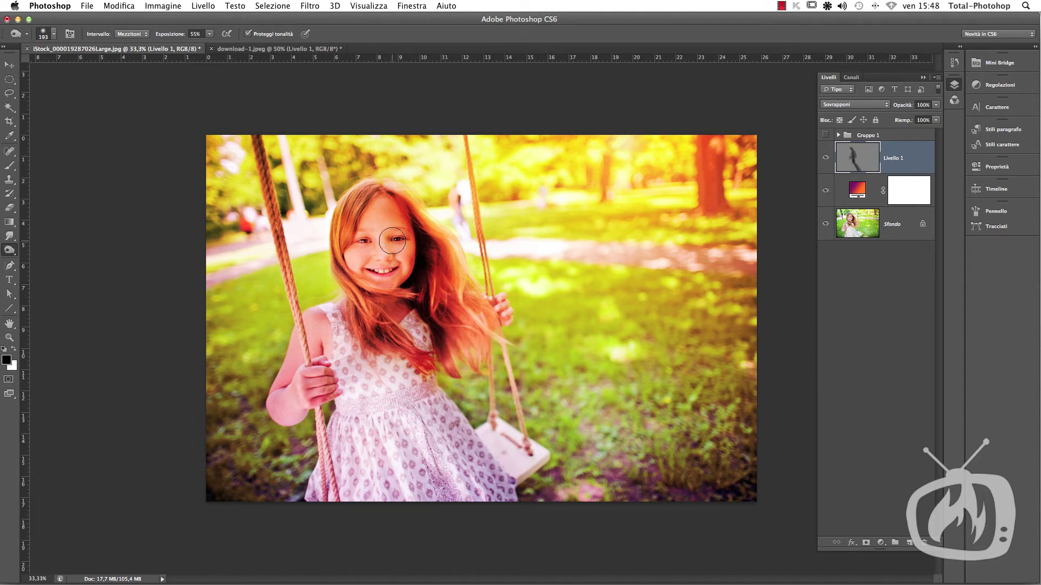
{"action": "left_click_drag", "start_coordinate": [393, 223], "coordinate": [347, 189]}
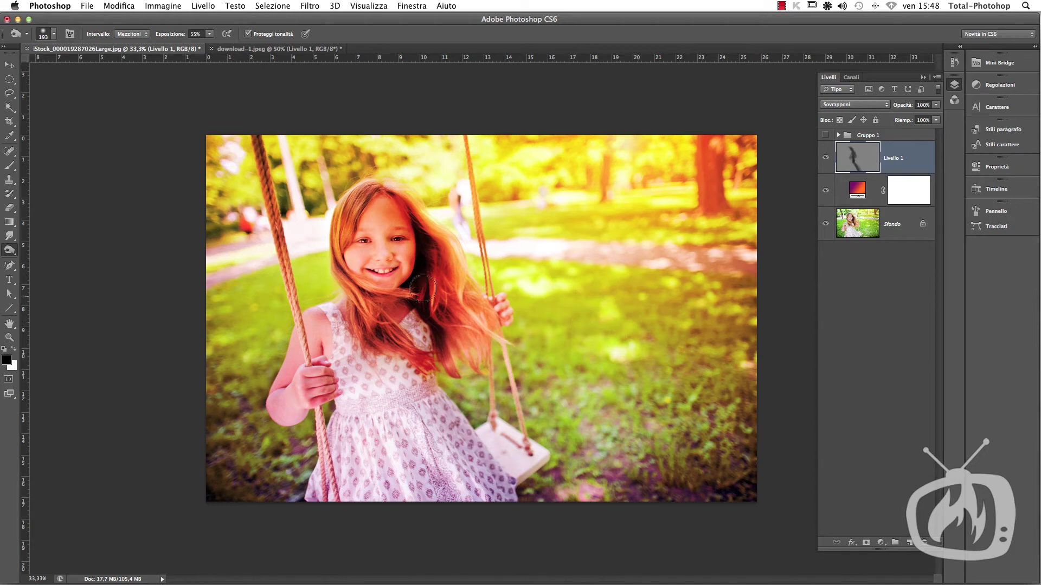
{"action": "left_click", "coordinate": [8, 252]}
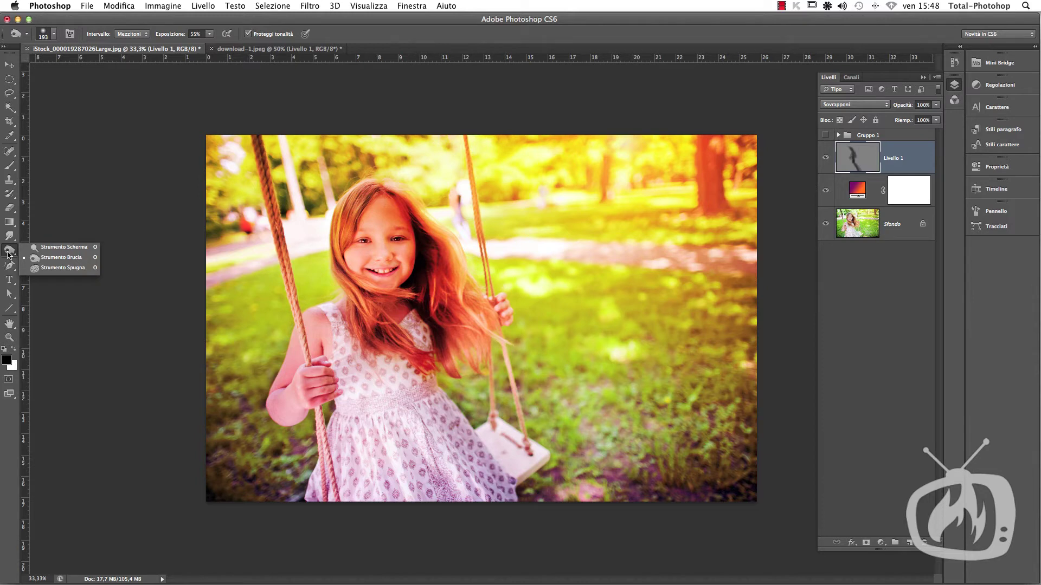
Switch to the Dodge tool with a larger brush and Highlights range at 37%.
{"action": "left_click", "coordinate": [62, 249]}
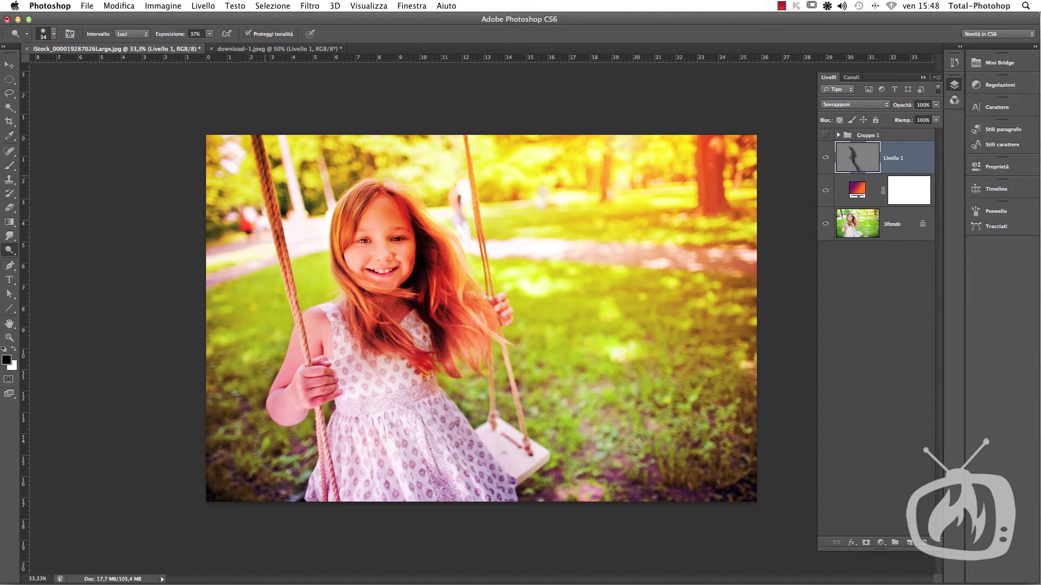
{"action": "left_click", "coordinate": [53, 33]}
{"action": "left_click_drag", "start_coordinate": [35, 67], "coordinate": [38, 66]}
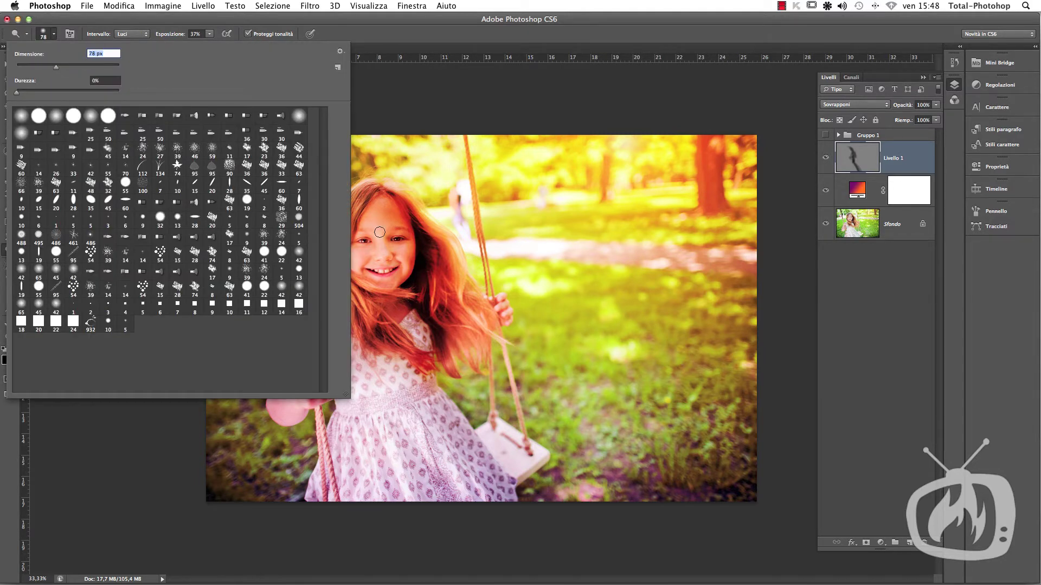
{"action": "left_click_drag", "start_coordinate": [52, 68], "coordinate": [74, 68]}
{"action": "key", "text": "Return"}
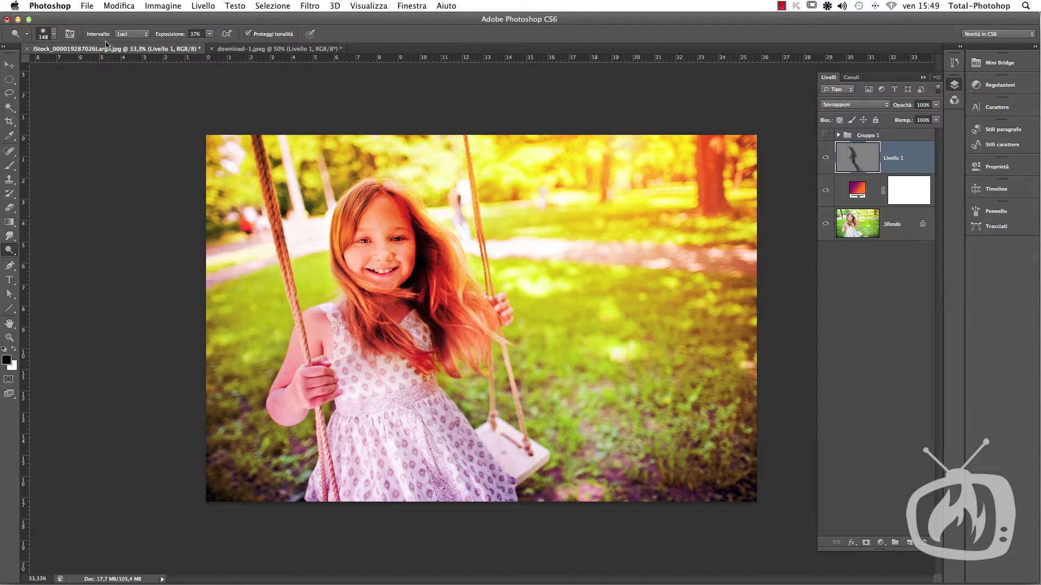
{"action": "left_click", "coordinate": [144, 34]}
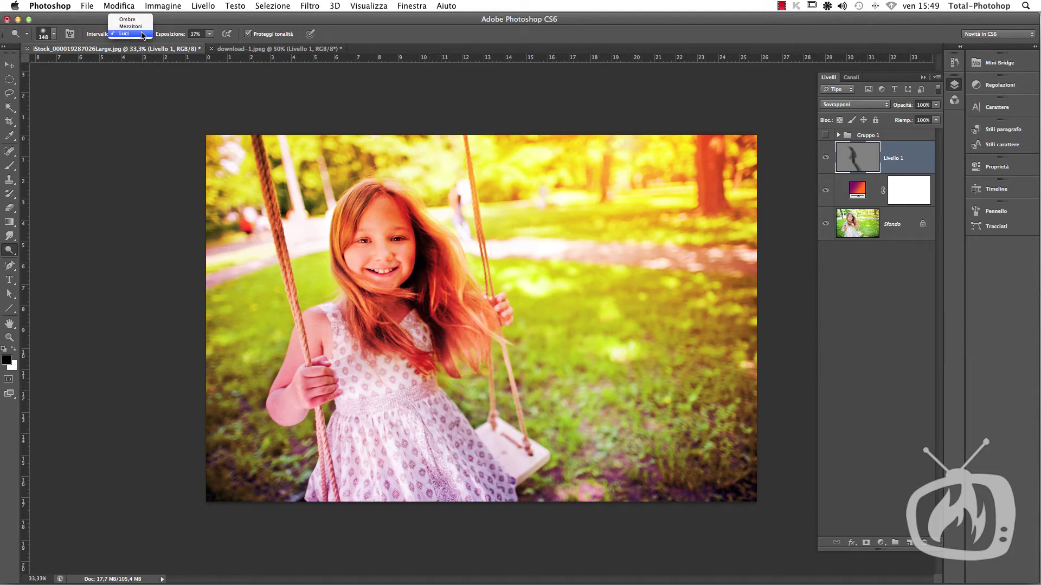
{"action": "left_click", "coordinate": [143, 34]}
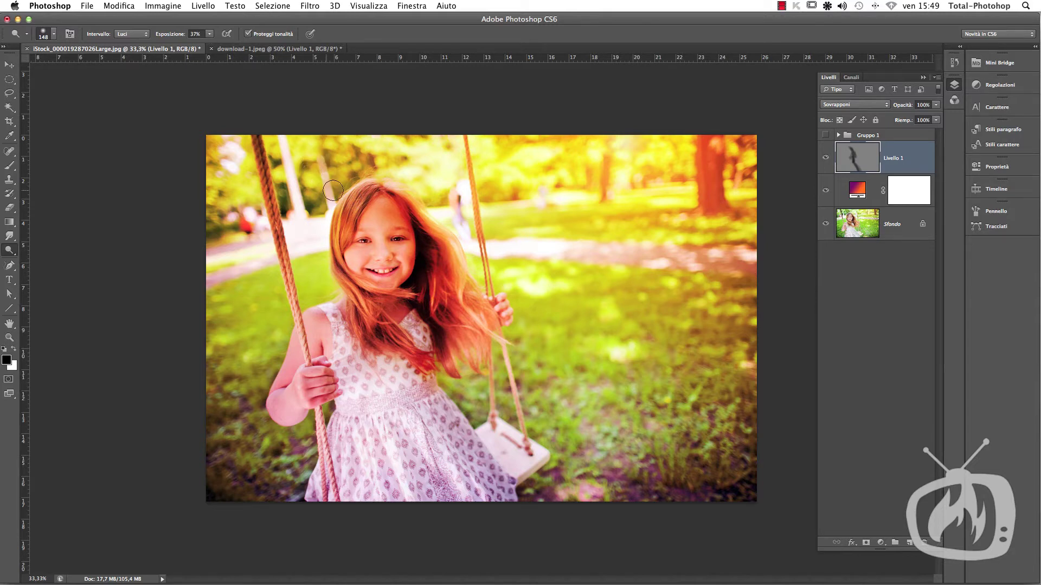
Dodge the forehead, cheek, forearm and chest, enlarging the brush to 247 px.
{"action": "mouse_move", "coordinate": [366, 210]}
{"action": "left_mouse_down"}
{"action": "mouse_move", "coordinate": [401, 276]}
{"action": "mouse_move", "coordinate": [404, 251]}
{"action": "mouse_move", "coordinate": [356, 258]}
{"action": "mouse_move", "coordinate": [367, 205]}
{"action": "left_mouse_up"}
{"action": "mouse_move", "coordinate": [344, 278]}
{"action": "left_mouse_down"}
{"action": "mouse_move", "coordinate": [361, 190]}
{"action": "mouse_move", "coordinate": [341, 282]}
{"action": "mouse_move", "coordinate": [314, 337]}
{"action": "mouse_move", "coordinate": [314, 312]}
{"action": "mouse_move", "coordinate": [314, 361]}
{"action": "mouse_move", "coordinate": [282, 413]}
{"action": "left_mouse_up"}
{"action": "mouse_move", "coordinate": [293, 336]}
{"action": "left_mouse_down"}
{"action": "mouse_move", "coordinate": [279, 404]}
{"action": "mouse_move", "coordinate": [282, 396]}
{"action": "left_mouse_up"}
{"action": "right_click", "coordinate": [315, 315]}
{"action": "left_click_drag", "start_coordinate": [404, 251], "coordinate": [410, 251]}
{"action": "left_click", "coordinate": [315, 317]}
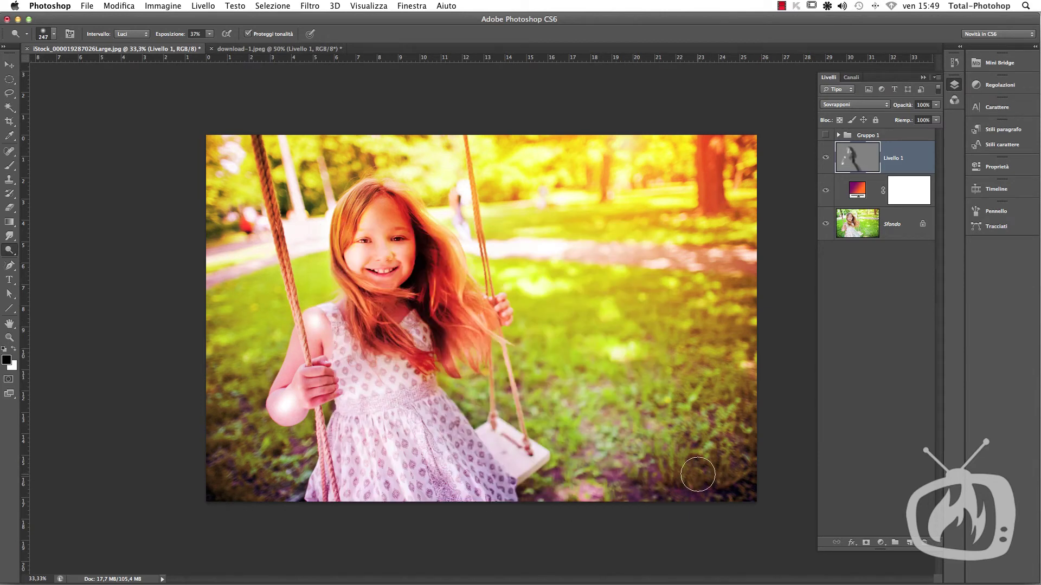
{"action": "mouse_move", "coordinate": [372, 383]}
{"action": "left_mouse_down"}
{"action": "mouse_move", "coordinate": [414, 458]}
{"action": "mouse_move", "coordinate": [432, 464]}
{"action": "mouse_move", "coordinate": [366, 359]}
{"action": "mouse_move", "coordinate": [365, 430]}
{"action": "left_mouse_up"}
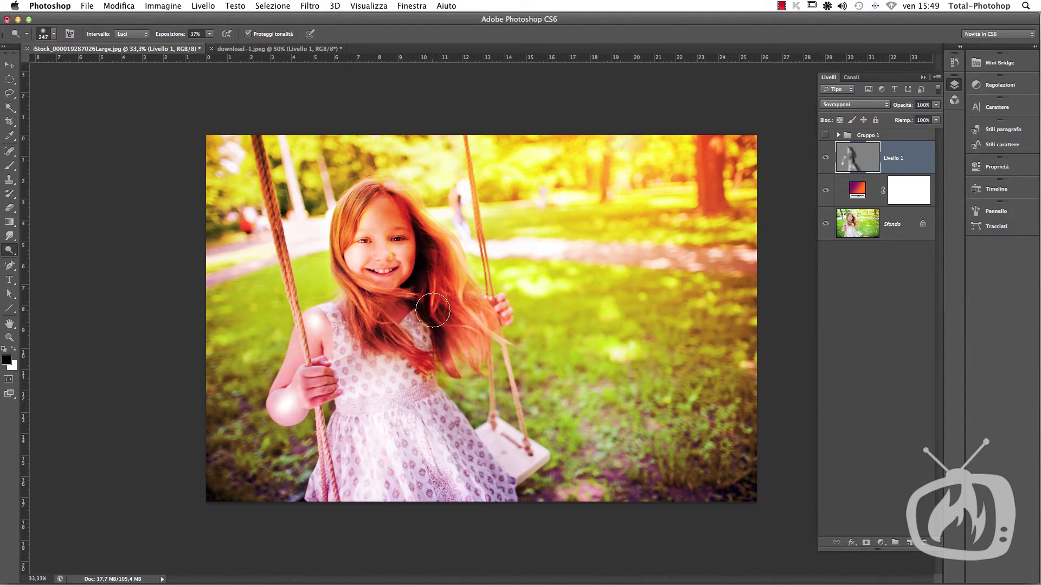
{"action": "key", "text": "super+plus"}
Zoom in on the hair and set the Dodge brush to 17 px at 86% exposure.
{"action": "key", "text": "super+plus"}
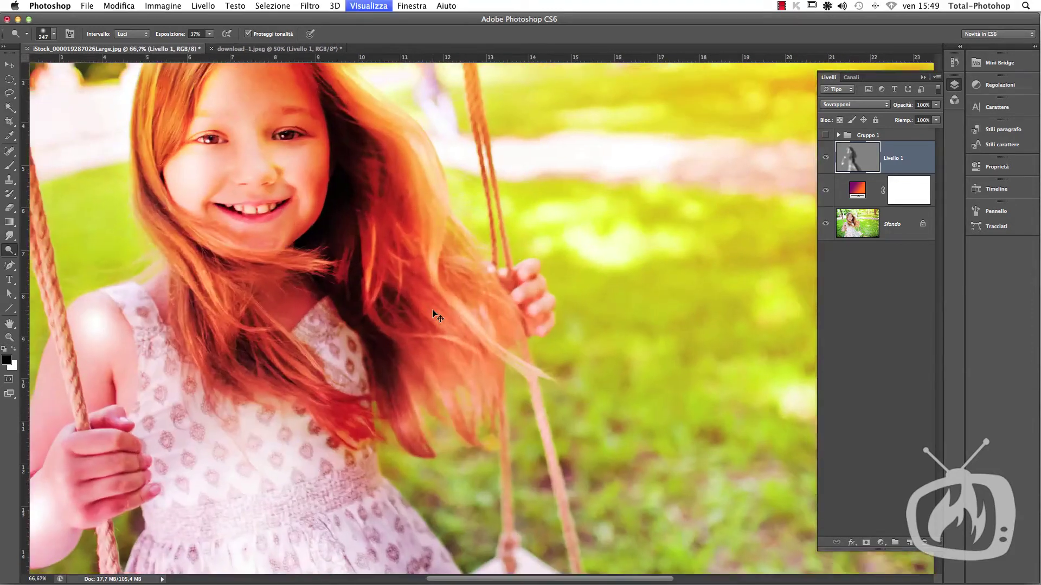
{"action": "key", "text": "super+plus"}
{"action": "scroll", "coordinate": [253, 249], "scroll_direction": "left", "scroll_amount": 10}
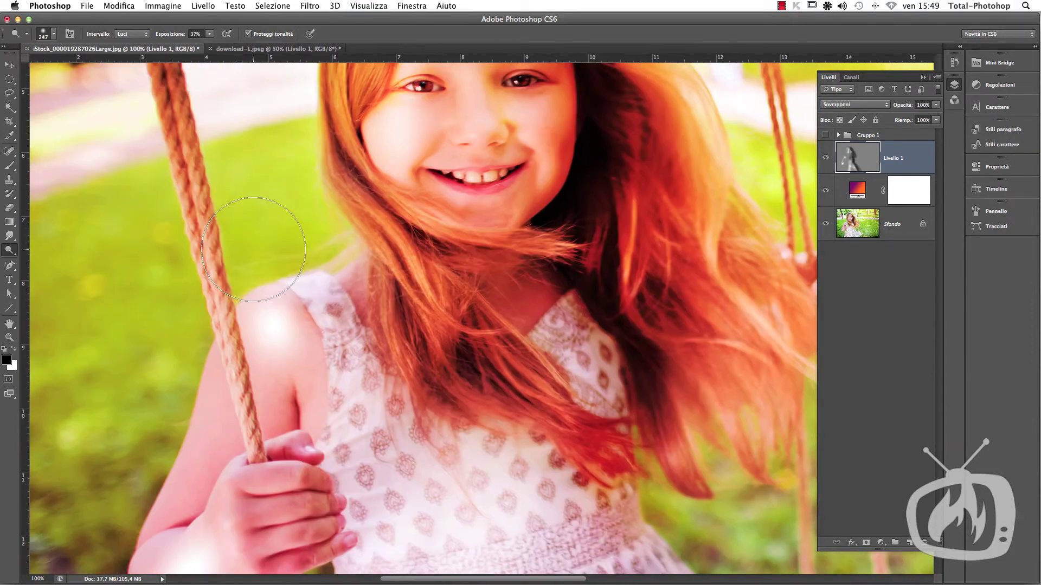
{"action": "scroll", "coordinate": [377, 295], "scroll_direction": "up", "scroll_amount": 4}
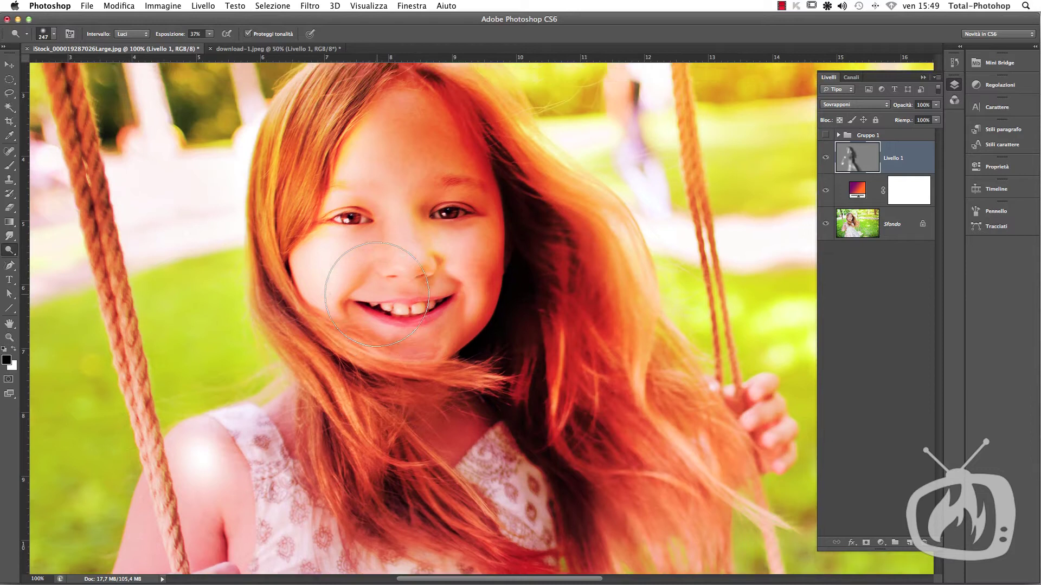
{"action": "scroll", "coordinate": [377, 294], "scroll_direction": "up", "scroll_amount": 3}
{"action": "left_click", "coordinate": [47, 36]}
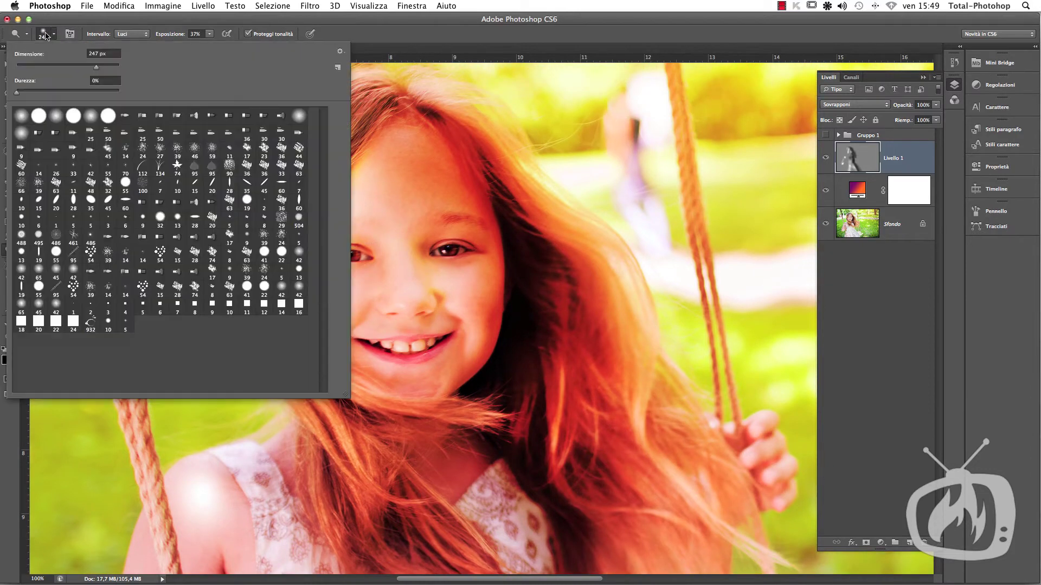
{"action": "left_click_drag", "start_coordinate": [95, 71], "coordinate": [24, 67]}
{"action": "left_click", "coordinate": [52, 35]}
{"action": "left_click", "coordinate": [208, 34]}
{"action": "left_click_drag", "start_coordinate": [216, 48], "coordinate": [239, 48]}
{"action": "left_click", "coordinate": [347, 97]}
Brighten individual hair strands on the left side and right of the face.
{"action": "left_click_drag", "start_coordinate": [372, 111], "coordinate": [300, 242]}
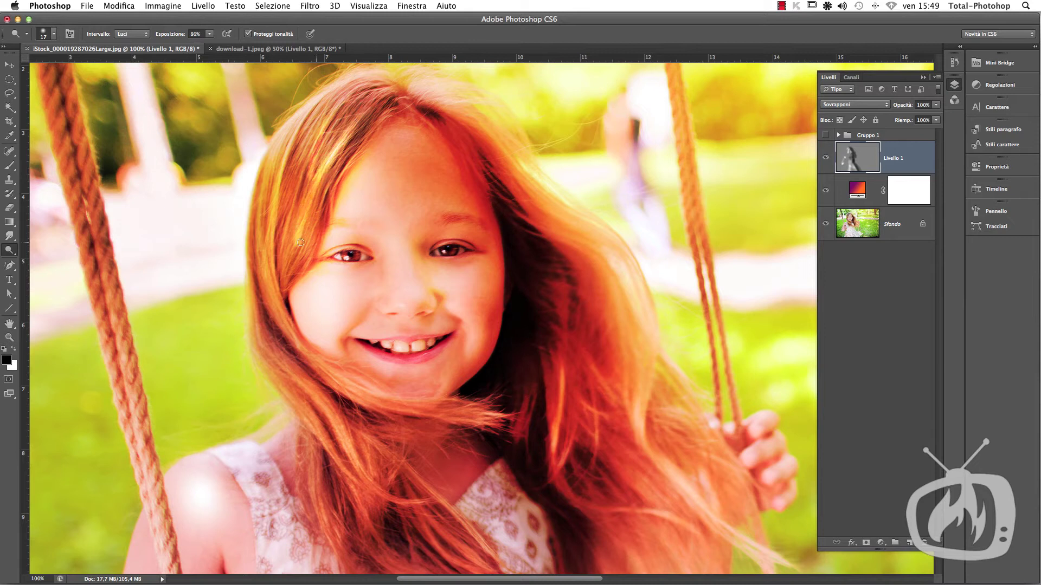
{"action": "left_click_drag", "start_coordinate": [329, 95], "coordinate": [289, 215]}
{"action": "left_click_drag", "start_coordinate": [561, 212], "coordinate": [595, 239]}
{"action": "left_click_drag", "start_coordinate": [511, 180], "coordinate": [608, 315]}
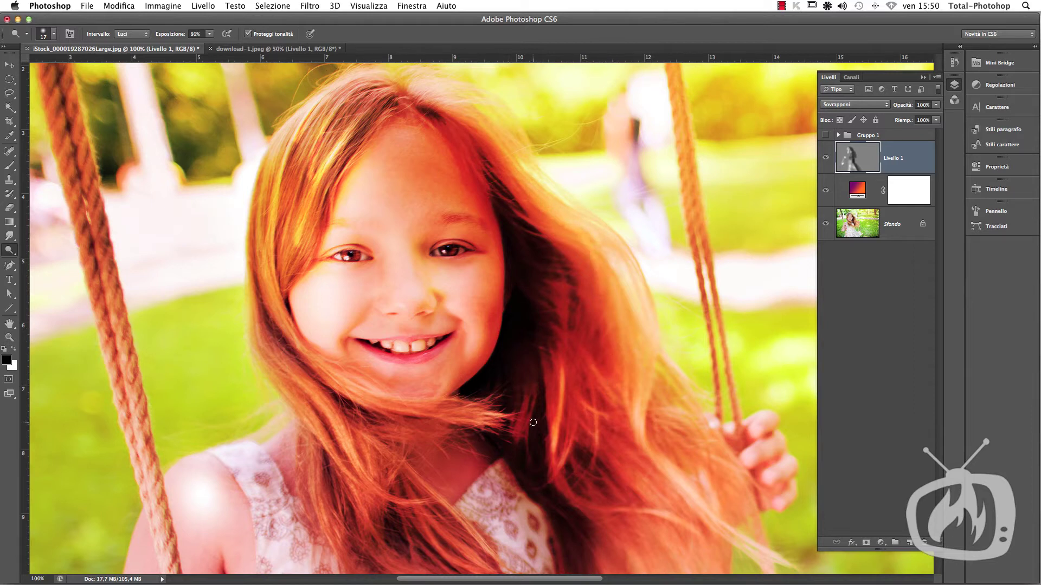
{"action": "key", "text": "ctrl+0"}
{"action": "key", "text": "b"}
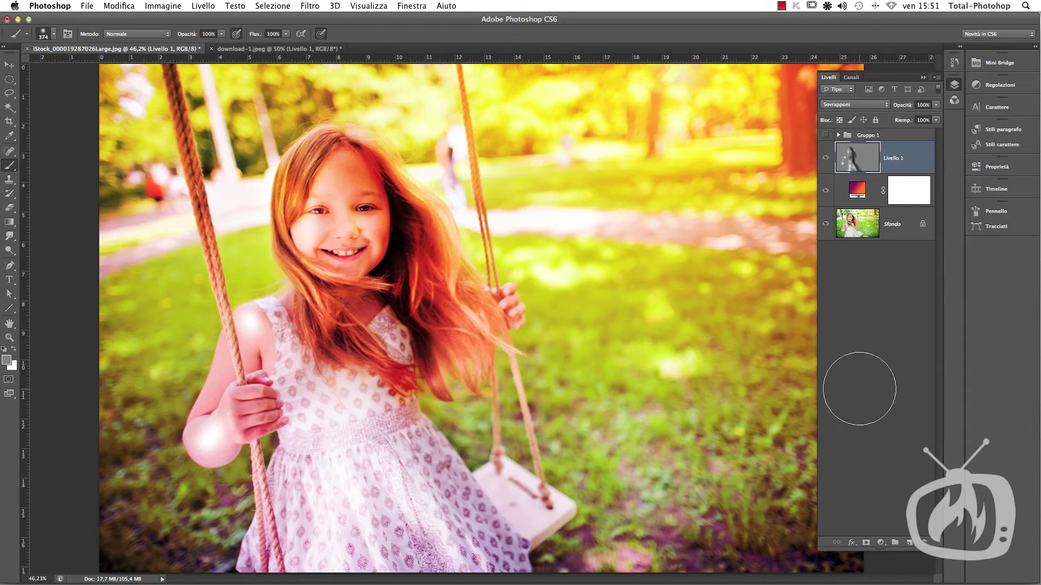
Enter Quick Mask and paint over the face and left hair with a 44%-hardness brush.
{"action": "left_click", "coordinate": [8, 381]}
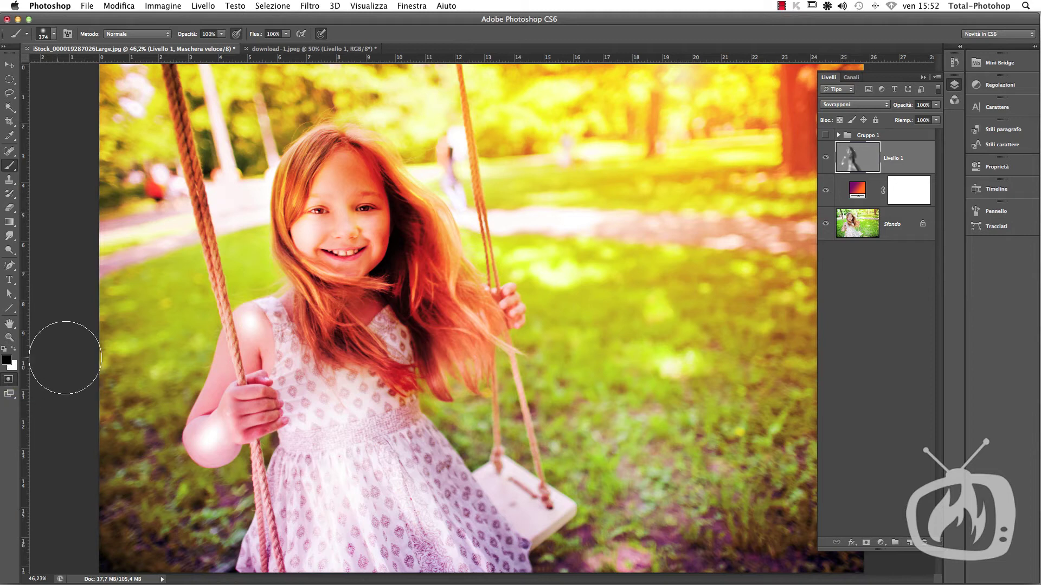
{"action": "right_click", "coordinate": [327, 195]}
{"action": "left_click_drag", "start_coordinate": [398, 218], "coordinate": [412, 219]}
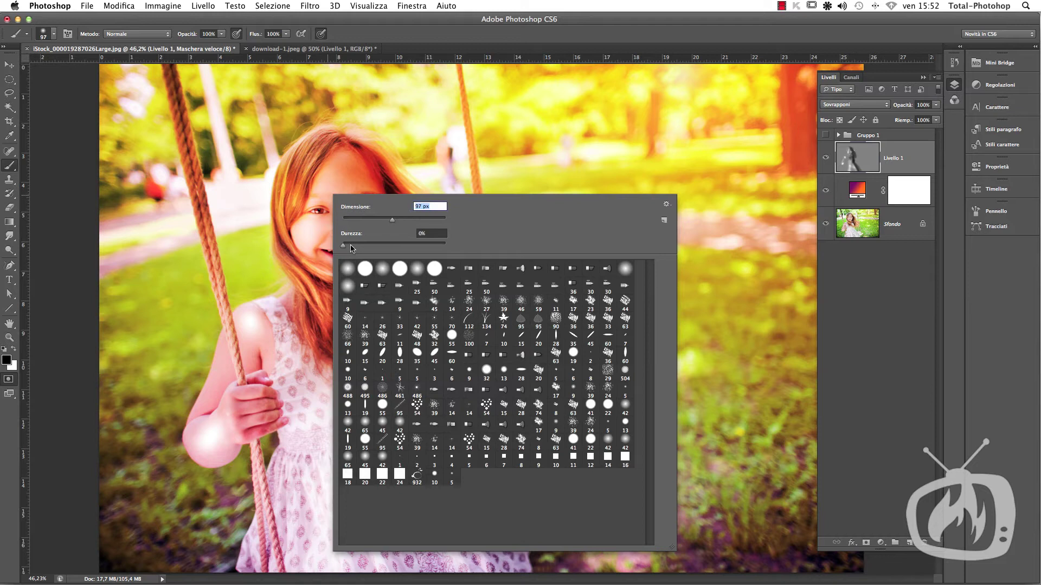
{"action": "left_click_drag", "start_coordinate": [351, 249], "coordinate": [388, 248]}
{"action": "key", "text": "Return"}
{"action": "mouse_move", "coordinate": [327, 148]}
{"action": "left_mouse_down"}
{"action": "mouse_move", "coordinate": [290, 172]}
{"action": "mouse_move", "coordinate": [319, 165]}
{"action": "mouse_move", "coordinate": [373, 244]}
{"action": "mouse_move", "coordinate": [331, 223]}
{"action": "mouse_move", "coordinate": [299, 256]}
{"action": "mouse_move", "coordinate": [310, 295]}
{"action": "mouse_move", "coordinate": [285, 188]}
{"action": "mouse_move", "coordinate": [280, 298]}
{"action": "mouse_move", "coordinate": [256, 309]}
{"action": "mouse_move", "coordinate": [249, 336]}
{"action": "mouse_move", "coordinate": [240, 323]}
{"action": "mouse_move", "coordinate": [198, 436]}
{"action": "mouse_move", "coordinate": [251, 403]}
{"action": "mouse_move", "coordinate": [203, 452]}
{"action": "mouse_move", "coordinate": [260, 406]}
{"action": "left_mouse_up"}
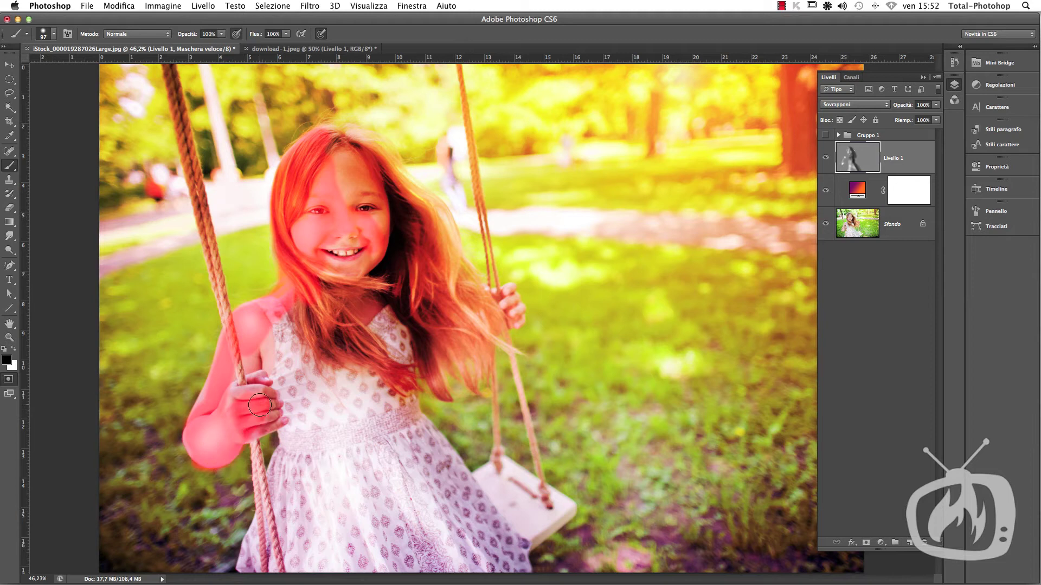
Lower the brush hardness to 31% and reinforce the Quick Mask over the hand.
{"action": "left_click", "coordinate": [43, 32]}
{"action": "left_click_drag", "start_coordinate": [67, 93], "coordinate": [47, 97]}
{"action": "left_click", "coordinate": [44, 34]}
{"action": "mouse_move", "coordinate": [255, 357]}
{"action": "left_mouse_down"}
{"action": "mouse_move", "coordinate": [229, 406]}
{"action": "mouse_move", "coordinate": [265, 390]}
{"action": "left_mouse_up"}
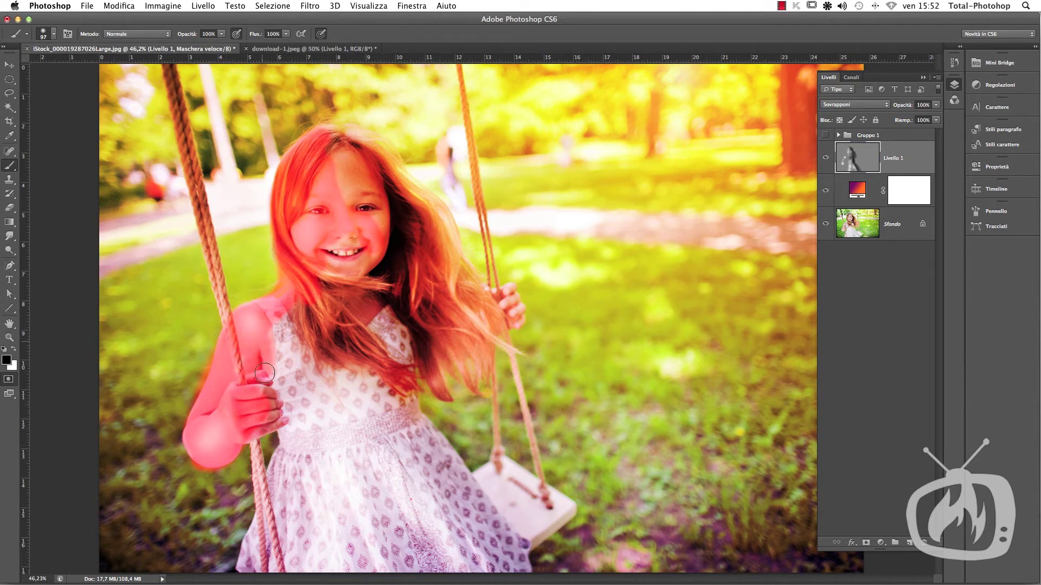
Paint the Quick Mask over the dress strip, the whole skirt, and the nose, mouth and chin.
{"action": "mouse_move", "coordinate": [249, 431]}
{"action": "left_mouse_down"}
{"action": "mouse_move", "coordinate": [336, 394]}
{"action": "mouse_move", "coordinate": [396, 344]}
{"action": "left_mouse_up"}
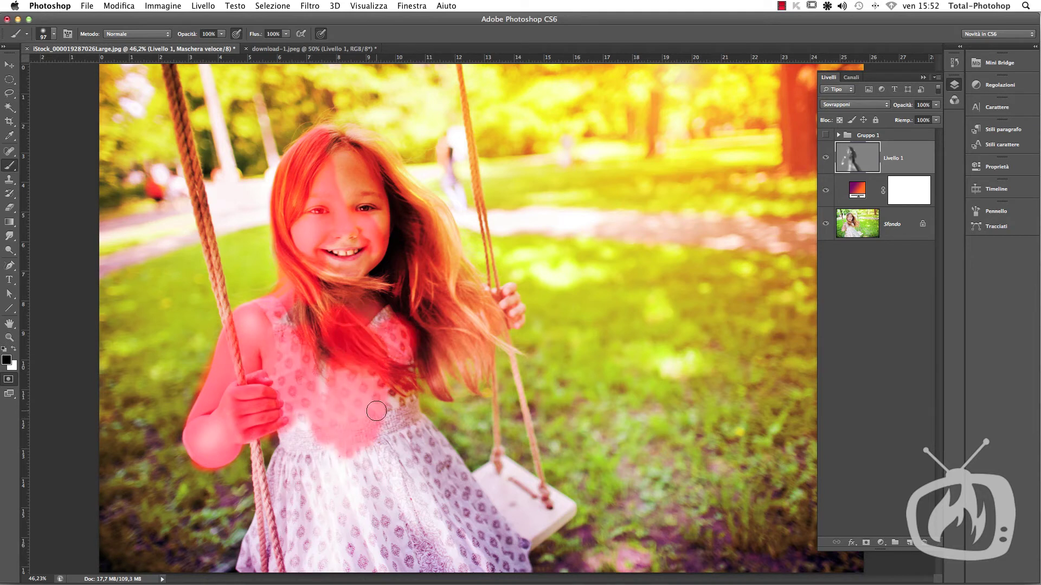
{"action": "left_click_drag", "start_coordinate": [389, 433], "coordinate": [427, 510]}
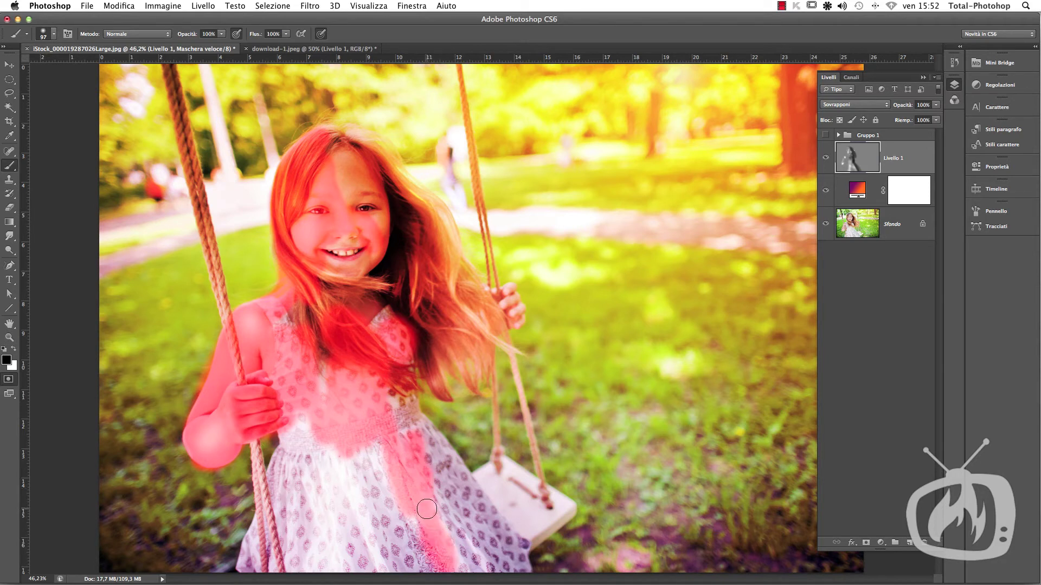
{"action": "left_click_drag", "start_coordinate": [286, 412], "coordinate": [375, 545]}
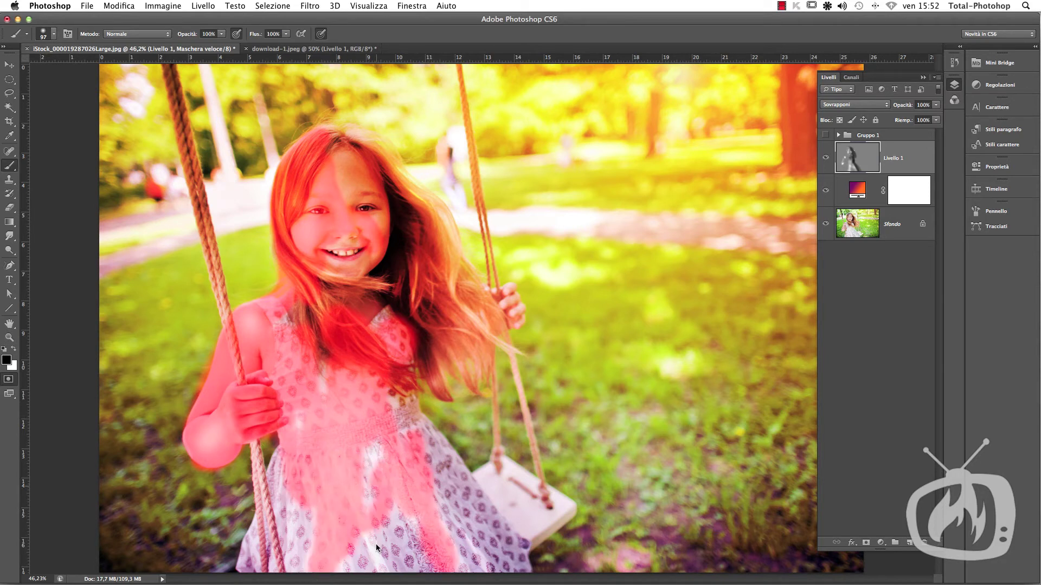
{"action": "mouse_move", "coordinate": [386, 448]}
{"action": "left_mouse_down"}
{"action": "mouse_move", "coordinate": [396, 558]}
{"action": "mouse_move", "coordinate": [262, 560]}
{"action": "mouse_move", "coordinate": [280, 477]}
{"action": "left_mouse_up"}
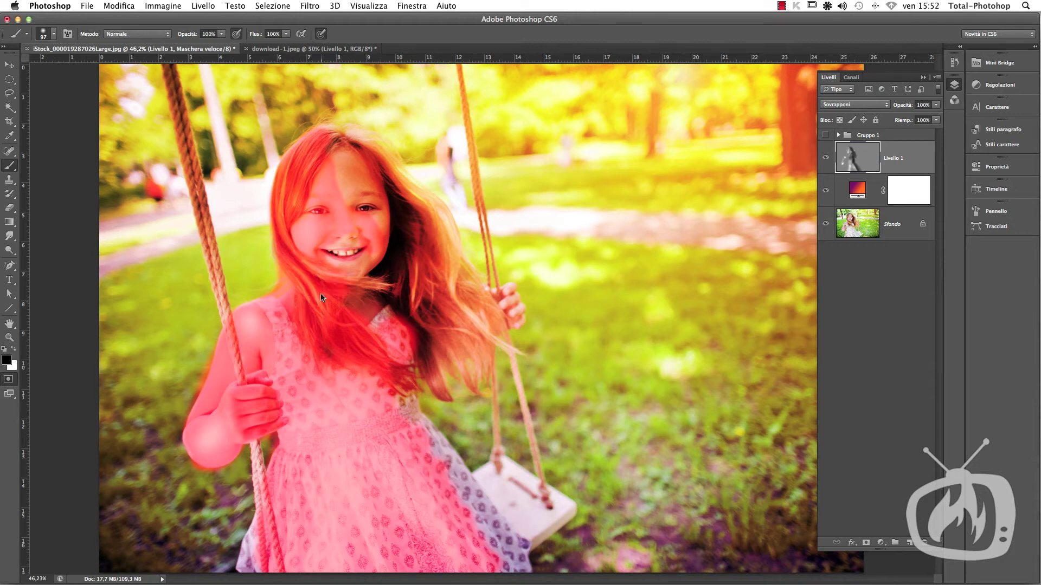
{"action": "left_click_drag", "start_coordinate": [356, 240], "coordinate": [342, 270]}
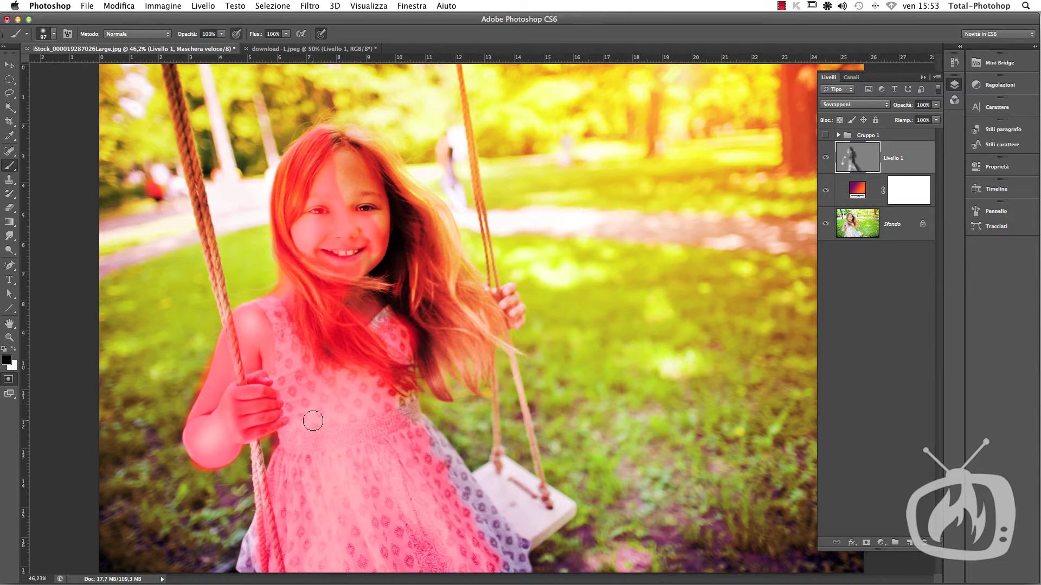
Exit Quick Mask to get the girl's selection, then switch to download-1.jpeg.
{"action": "left_click", "coordinate": [8, 384]}
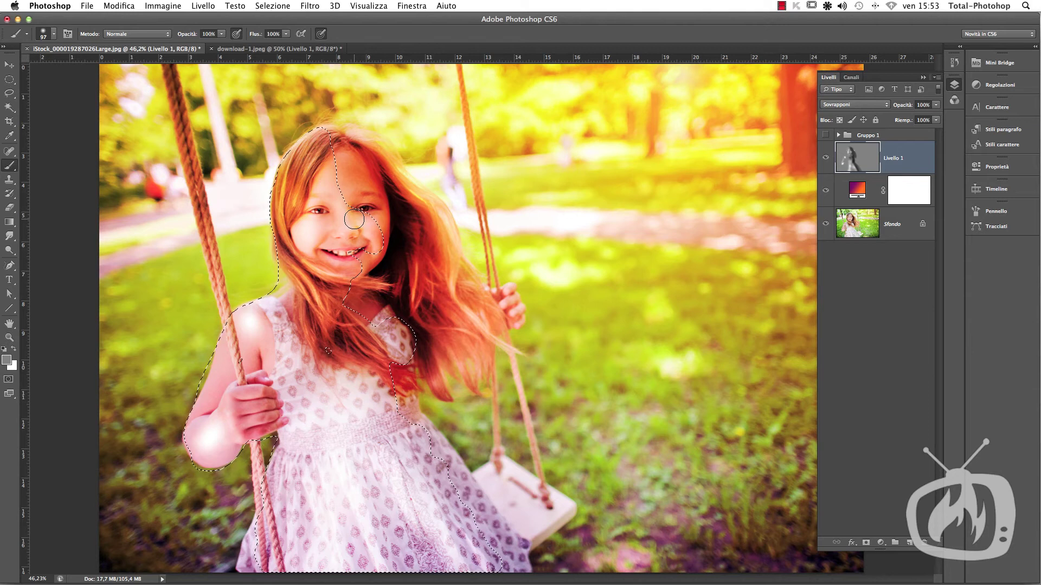
{"action": "left_click", "coordinate": [249, 50]}
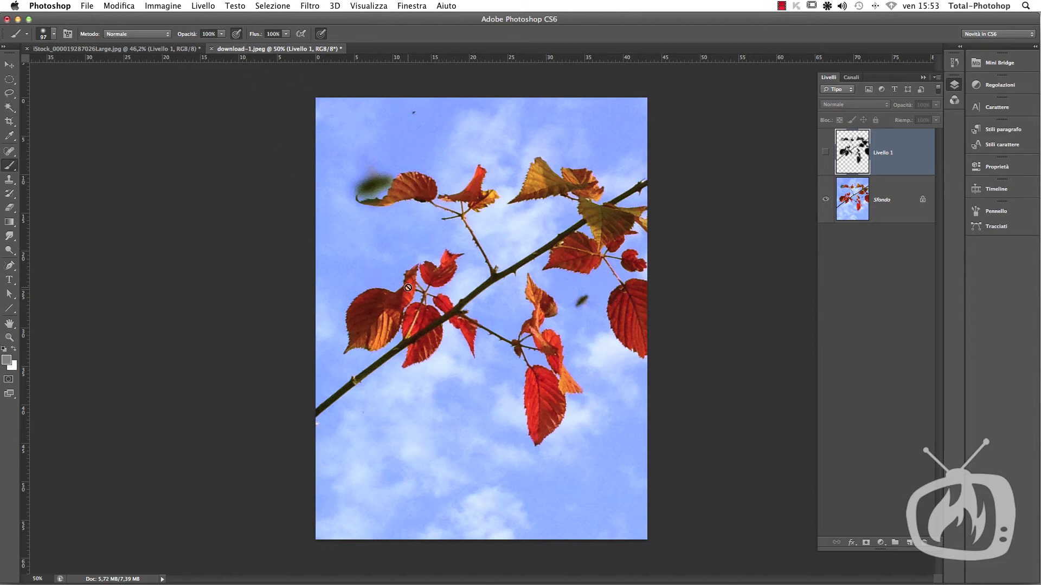
Compare the red, green and blue channels of the leaf photo in the Canali panel.
{"action": "left_click", "coordinate": [852, 78]}
{"action": "left_click", "coordinate": [902, 258]}
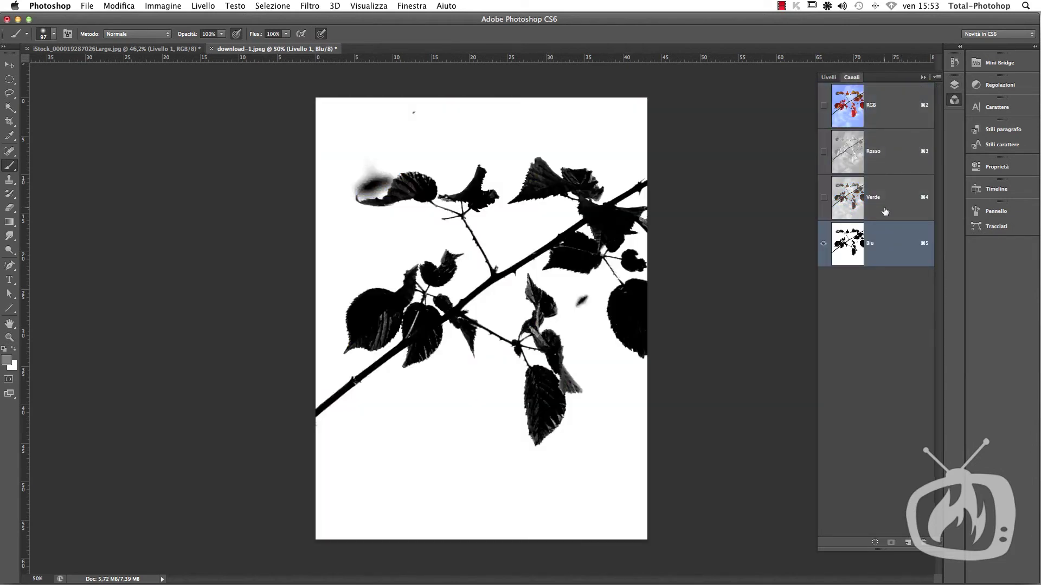
{"action": "left_click", "coordinate": [886, 205]}
{"action": "left_click", "coordinate": [887, 164]}
{"action": "left_click", "coordinate": [889, 126]}
{"action": "left_click", "coordinate": [891, 163]}
{"action": "left_click", "coordinate": [892, 206]}
{"action": "left_click", "coordinate": [897, 249]}
Revert download-1.jpeg to its original opened snapshot in the Storia panel.
{"action": "left_click", "coordinate": [828, 77]}
{"action": "left_click", "coordinate": [955, 63]}
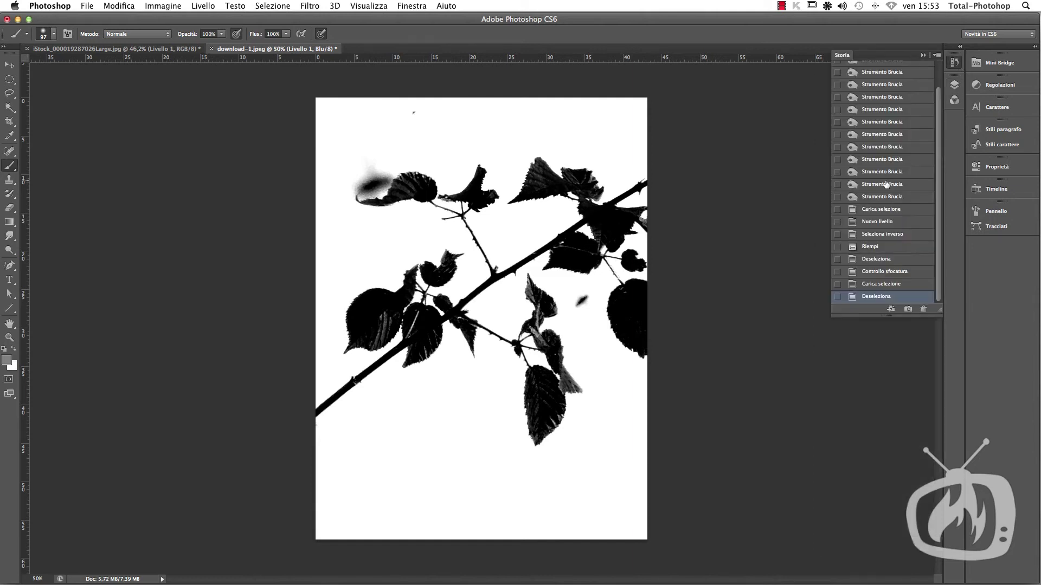
{"action": "scroll", "coordinate": [930, 190], "scroll_direction": "up", "scroll_amount": 5}
{"action": "scroll", "coordinate": [889, 109], "scroll_direction": "up", "scroll_amount": 5}
{"action": "left_click", "coordinate": [851, 71]}
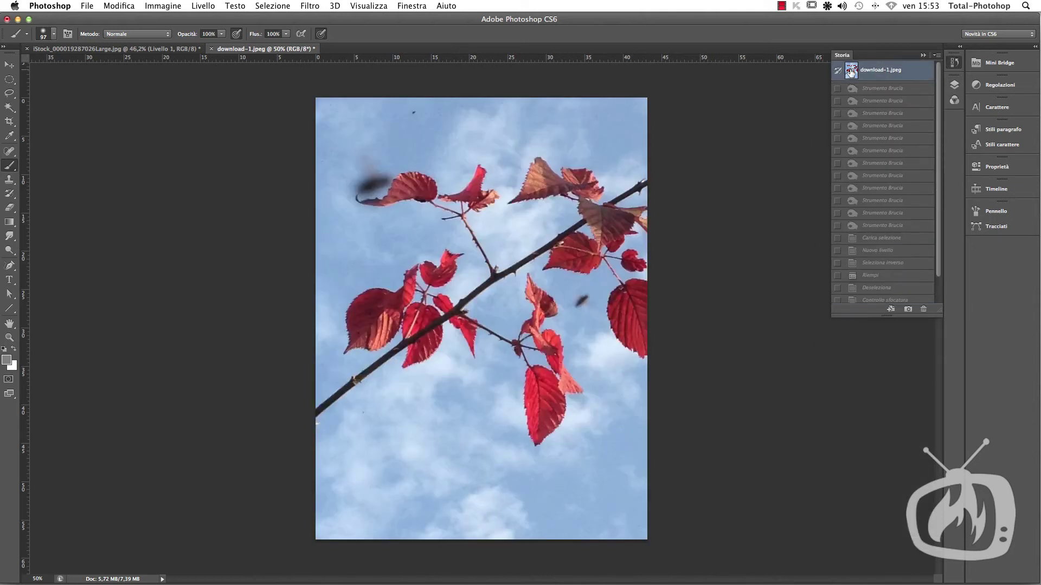
Compare the channels again and settle on viewing the Blu channel alone.
{"action": "left_click", "coordinate": [955, 63]}
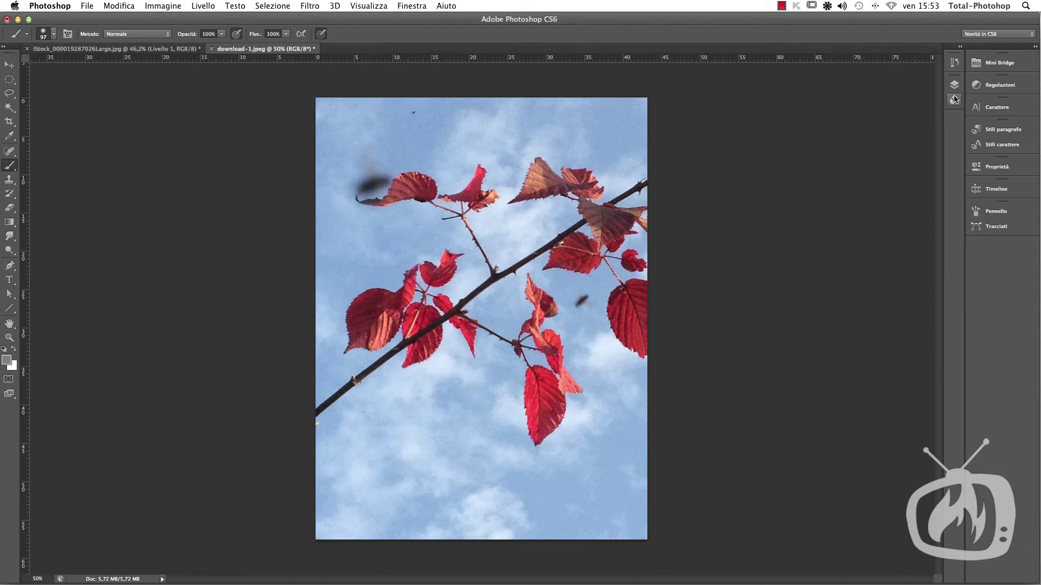
{"action": "left_click", "coordinate": [955, 99]}
{"action": "left_click", "coordinate": [849, 235]}
{"action": "left_click", "coordinate": [853, 202]}
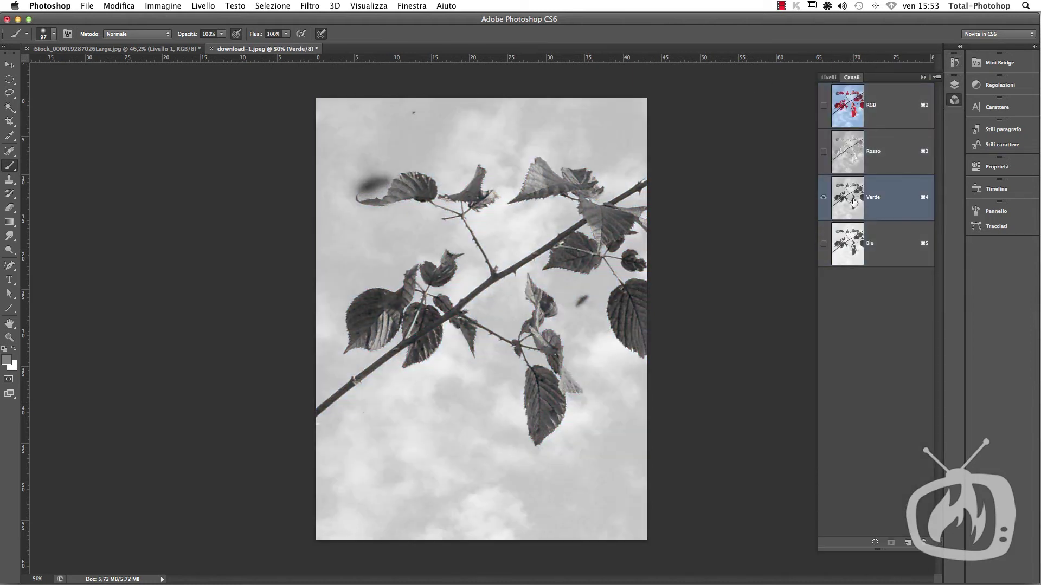
{"action": "left_click", "coordinate": [854, 263]}
{"action": "left_click", "coordinate": [855, 213]}
{"action": "left_click", "coordinate": [849, 253]}
{"action": "left_click", "coordinate": [856, 206]}
{"action": "left_click", "coordinate": [858, 147]}
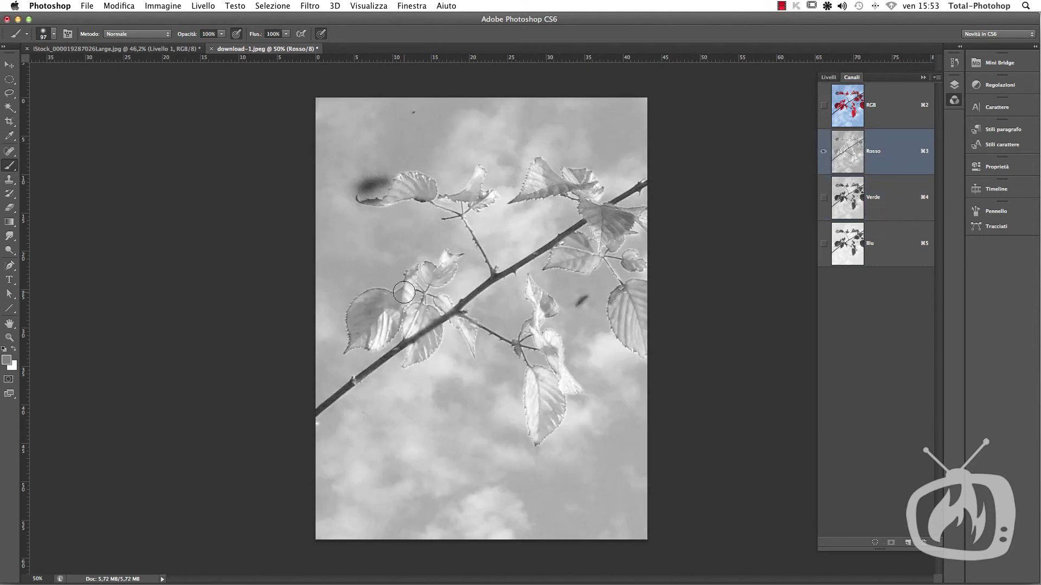
{"action": "left_click", "coordinate": [840, 261]}
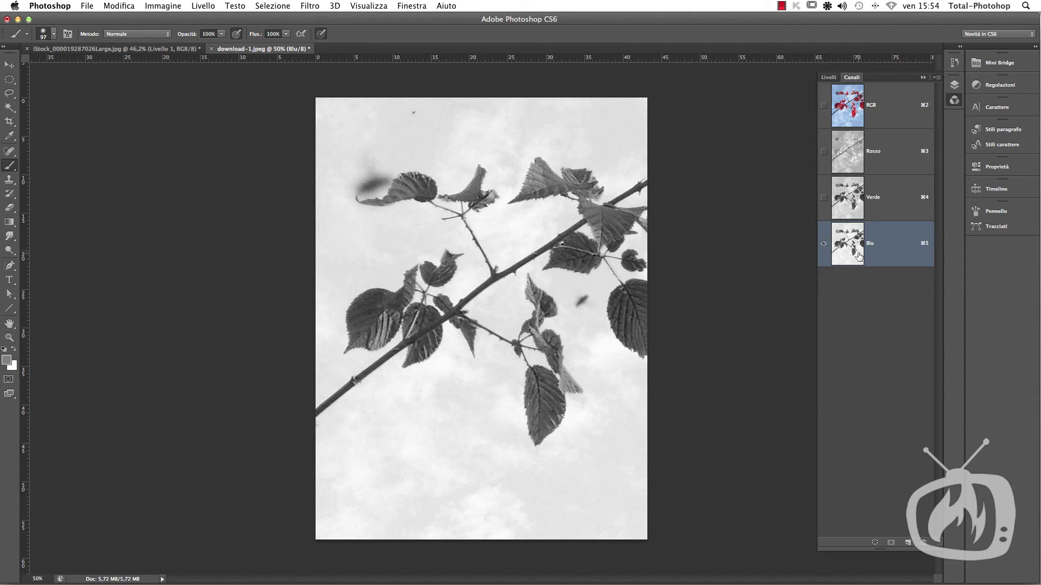
Apply Valori tonali to the Blu channel with input levels 71, 1,00 and 182.
{"action": "left_click", "coordinate": [160, 6]}
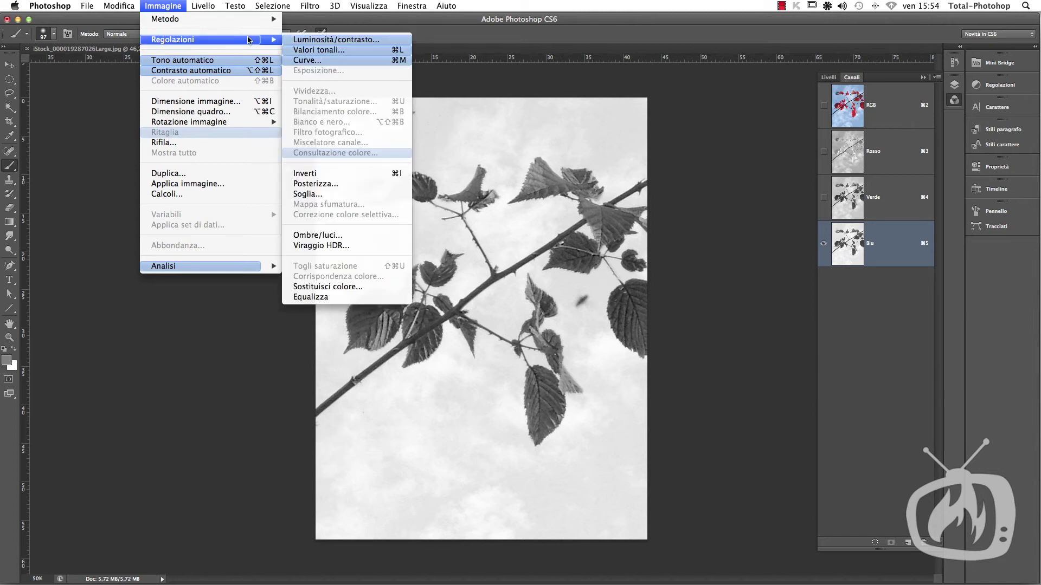
{"action": "left_click", "coordinate": [327, 49]}
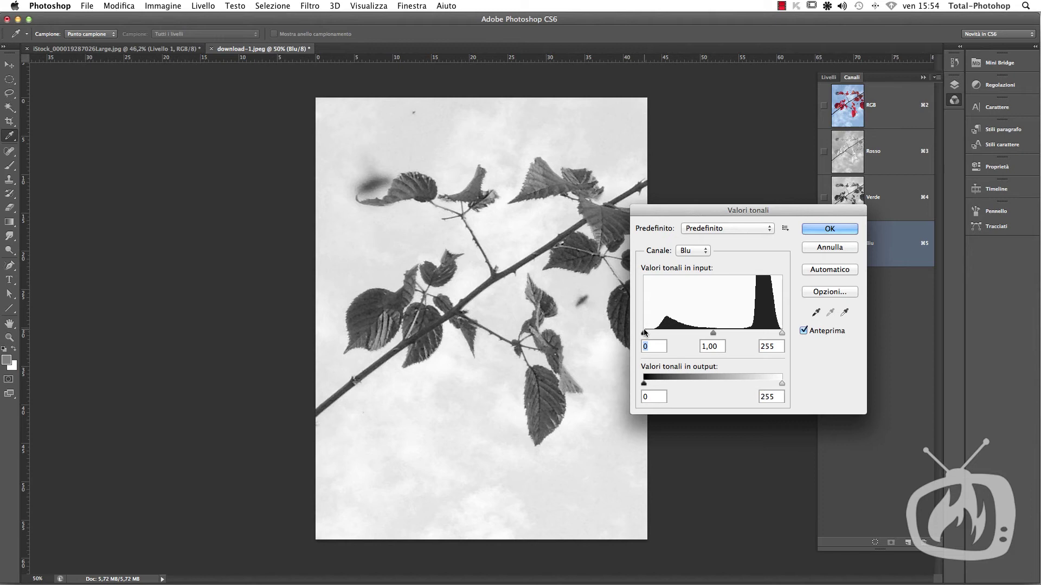
{"action": "left_click_drag", "start_coordinate": [645, 332], "coordinate": [669, 333]}
{"action": "left_click_drag", "start_coordinate": [781, 333], "coordinate": [757, 337]}
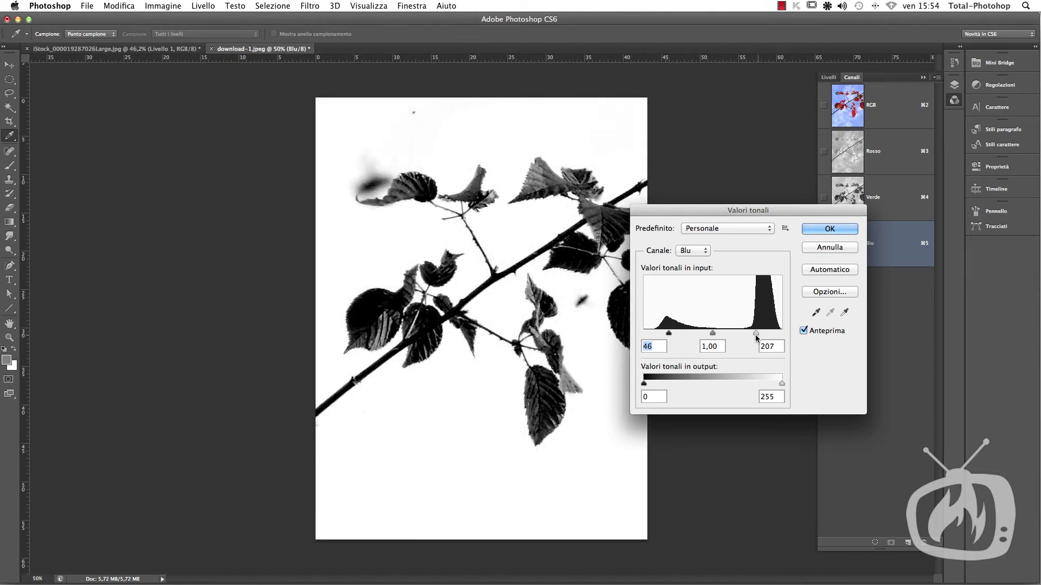
{"action": "left_click_drag", "start_coordinate": [668, 333], "coordinate": [678, 333]}
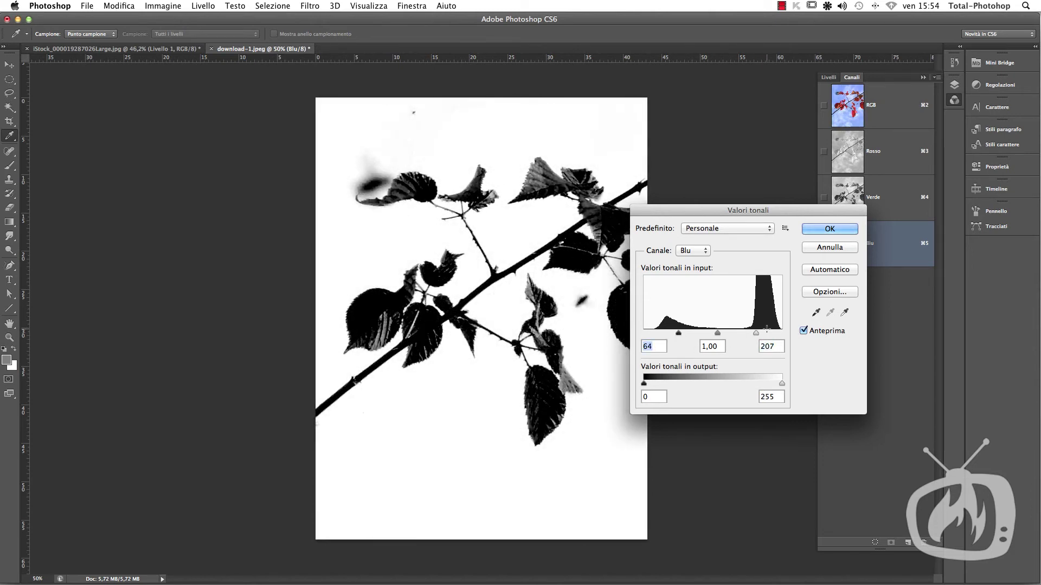
{"action": "left_click_drag", "start_coordinate": [756, 333], "coordinate": [747, 333]}
{"action": "left_click_drag", "start_coordinate": [679, 333], "coordinate": [682, 333]}
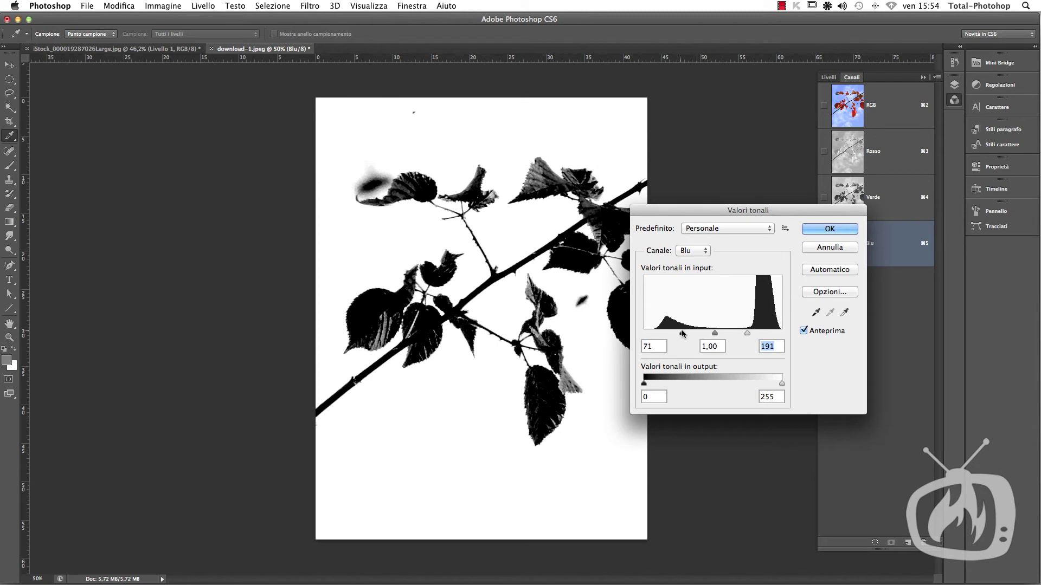
{"action": "left_click_drag", "start_coordinate": [747, 333], "coordinate": [742, 333]}
{"action": "left_click", "coordinate": [821, 228]}
{"action": "key", "text": "b"}
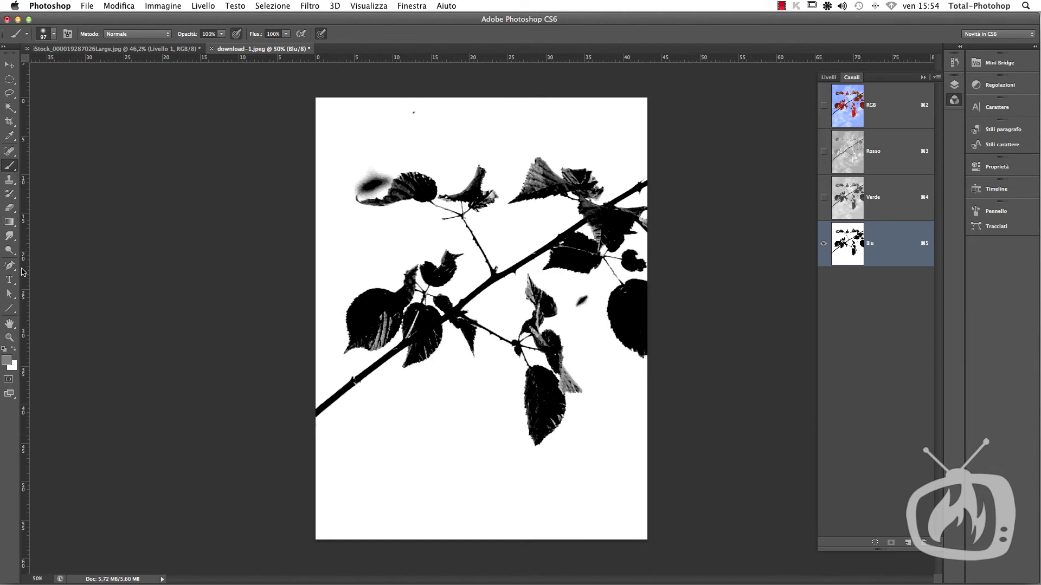
Burn the grey leaf patches on the left, top-middle and upper right to solid black.
{"action": "left_click", "coordinate": [10, 250]}
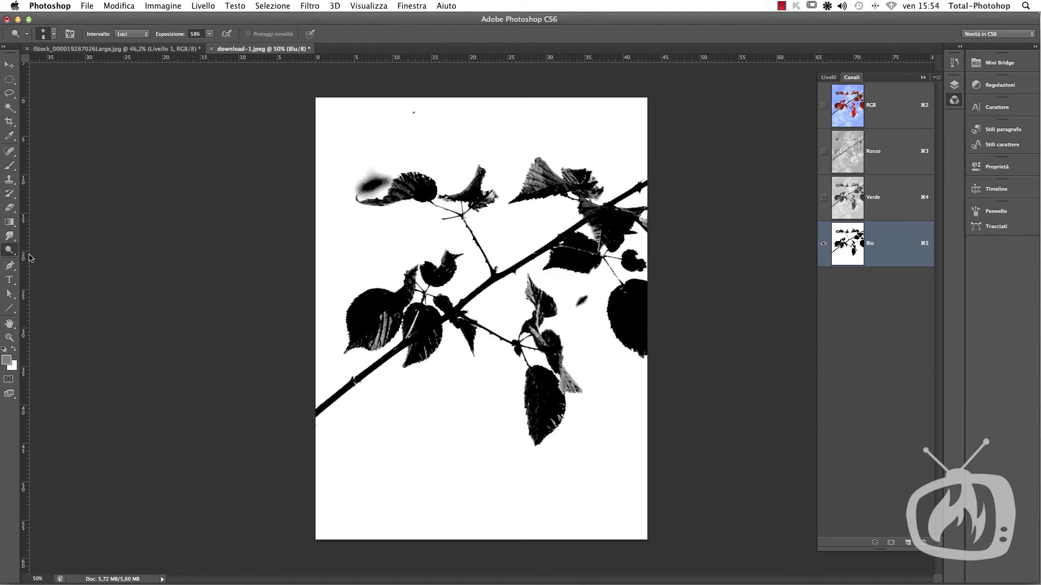
{"action": "right_click", "coordinate": [13, 252]}
{"action": "left_click", "coordinate": [53, 257]}
{"action": "mouse_move", "coordinate": [605, 157]}
{"action": "left_mouse_down"}
{"action": "mouse_move", "coordinate": [528, 163]}
{"action": "mouse_move", "coordinate": [580, 179]}
{"action": "mouse_move", "coordinate": [585, 273]}
{"action": "mouse_move", "coordinate": [638, 207]}
{"action": "mouse_move", "coordinate": [629, 239]}
{"action": "mouse_move", "coordinate": [515, 349]}
{"action": "mouse_move", "coordinate": [531, 282]}
{"action": "mouse_move", "coordinate": [540, 331]}
{"action": "mouse_move", "coordinate": [558, 363]}
{"action": "mouse_move", "coordinate": [575, 366]}
{"action": "mouse_move", "coordinate": [528, 387]}
{"action": "mouse_move", "coordinate": [404, 303]}
{"action": "mouse_move", "coordinate": [368, 342]}
{"action": "mouse_move", "coordinate": [400, 315]}
{"action": "mouse_move", "coordinate": [425, 343]}
{"action": "mouse_move", "coordinate": [360, 244]}
{"action": "left_mouse_up"}
{"action": "mouse_move", "coordinate": [457, 162]}
{"action": "left_mouse_down"}
{"action": "mouse_move", "coordinate": [481, 221]}
{"action": "mouse_move", "coordinate": [553, 287]}
{"action": "mouse_move", "coordinate": [576, 211]}
{"action": "mouse_move", "coordinate": [645, 278]}
{"action": "mouse_move", "coordinate": [502, 286]}
{"action": "mouse_move", "coordinate": [369, 343]}
{"action": "mouse_move", "coordinate": [418, 244]}
{"action": "mouse_move", "coordinate": [360, 268]}
{"action": "mouse_move", "coordinate": [436, 319]}
{"action": "mouse_move", "coordinate": [587, 206]}
{"action": "mouse_move", "coordinate": [641, 360]}
{"action": "left_mouse_up"}
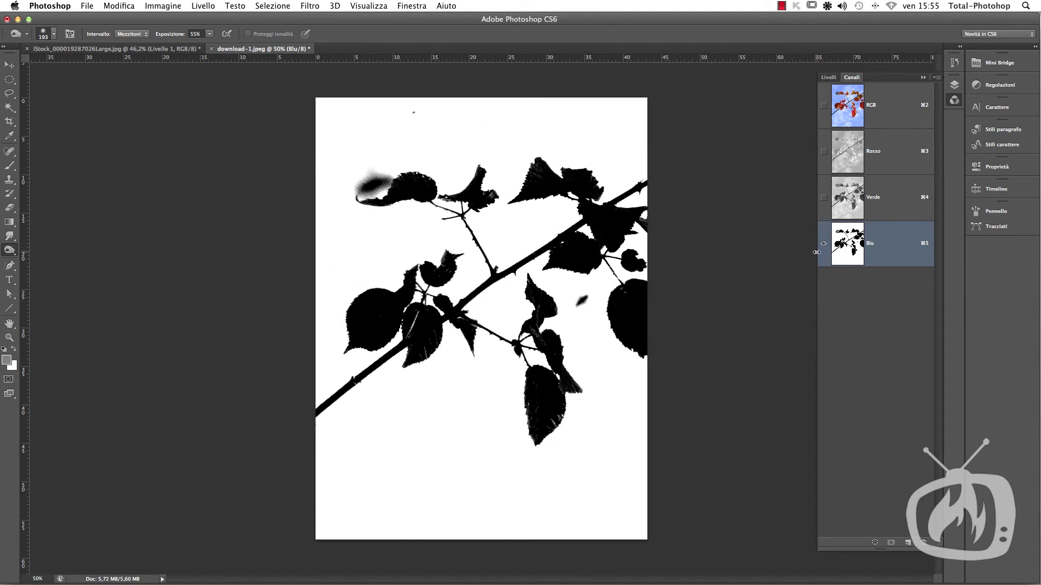
Load the Blu channel as a selection and add a new empty layer in RGB.
{"action": "left_click", "coordinate": [847, 251], "text": "super"}
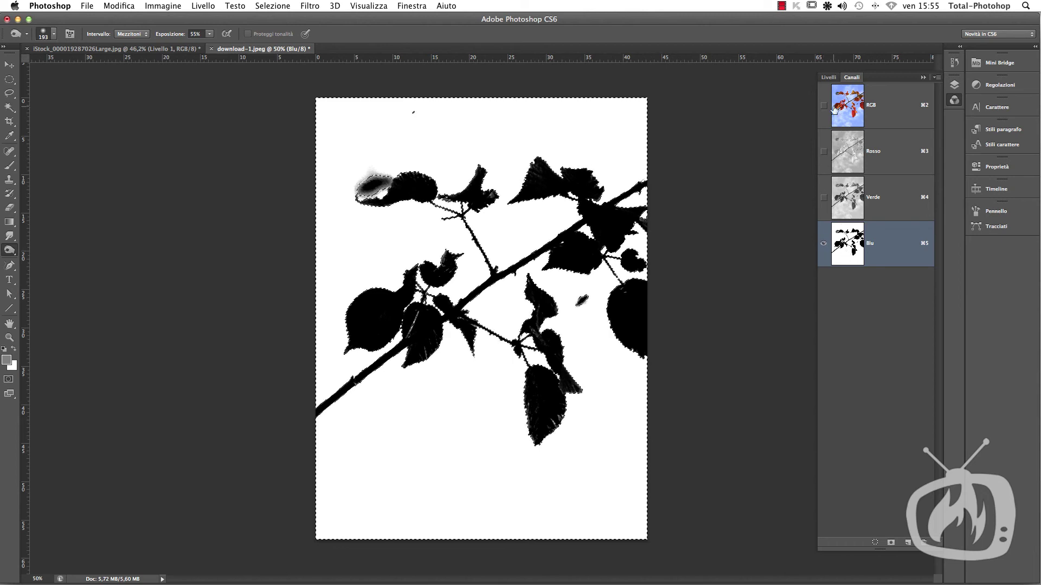
{"action": "key", "text": "super+2"}
{"action": "left_click", "coordinate": [828, 77]}
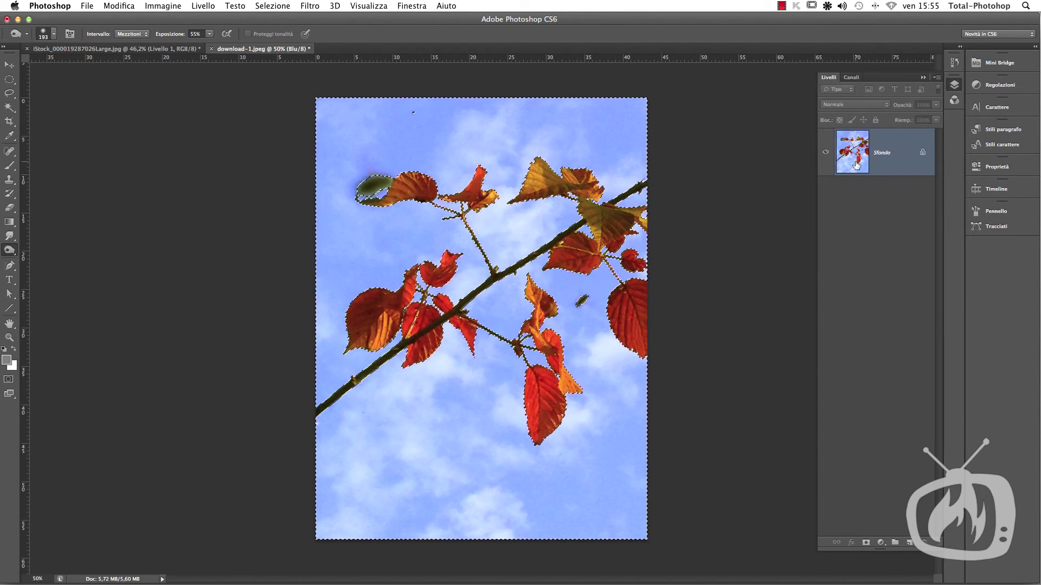
{"action": "left_click", "coordinate": [909, 543]}
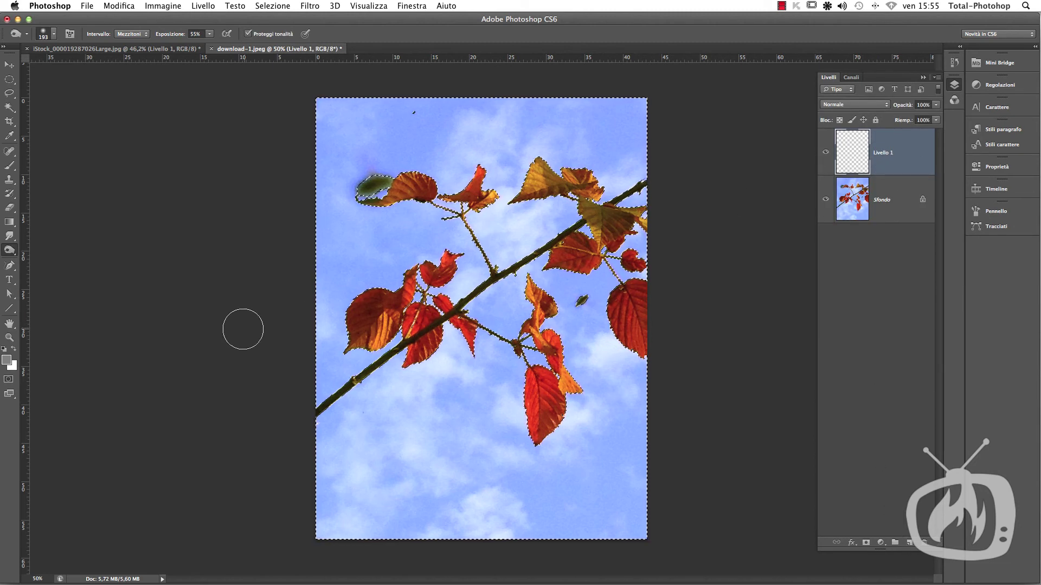
Invert the selection, fill the leaves with black, deselect and hide Sfondo.
{"action": "left_click", "coordinate": [4, 352]}
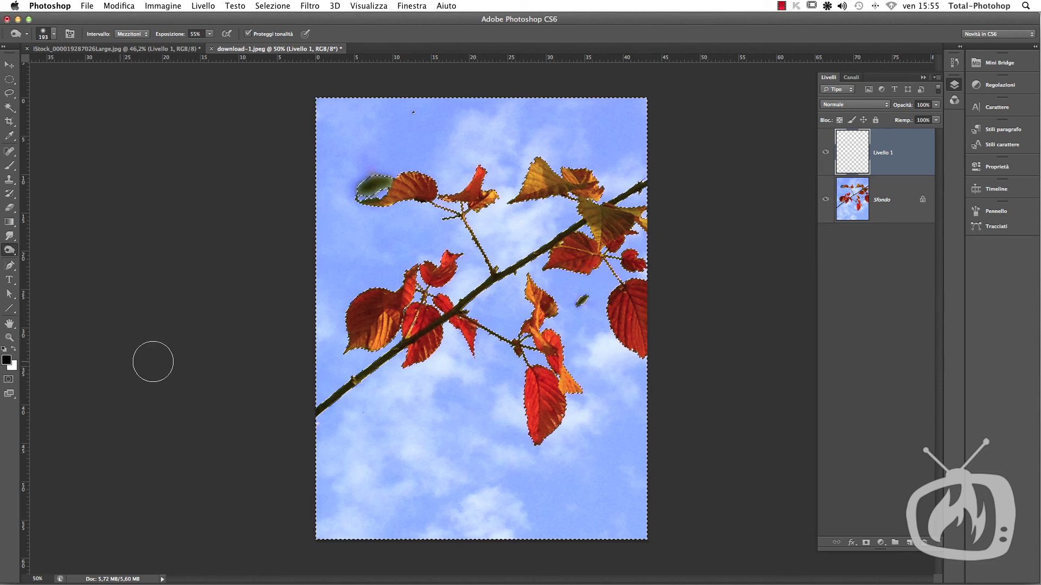
{"action": "left_click", "coordinate": [283, 7]}
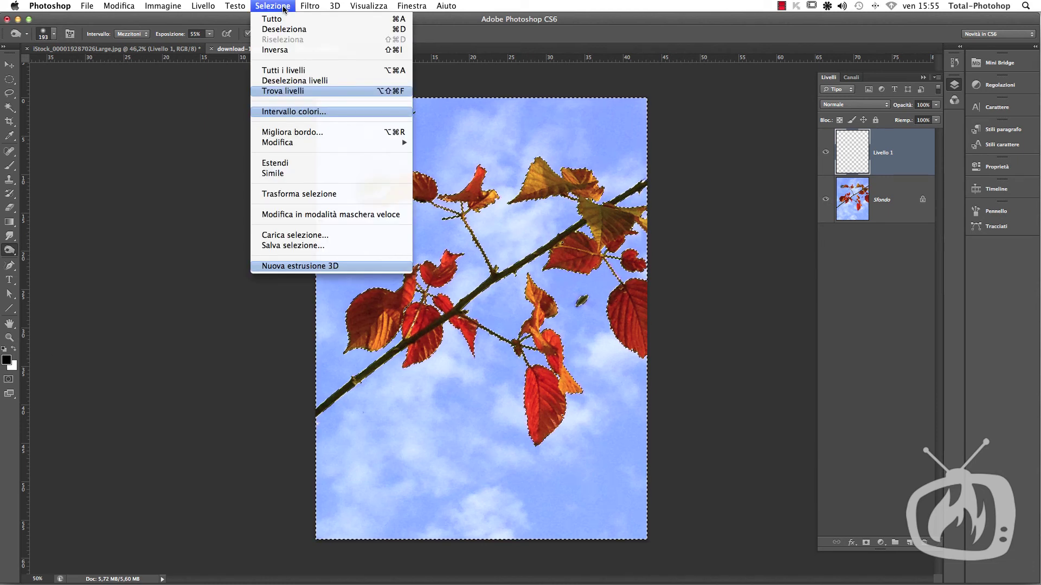
{"action": "left_click", "coordinate": [275, 49]}
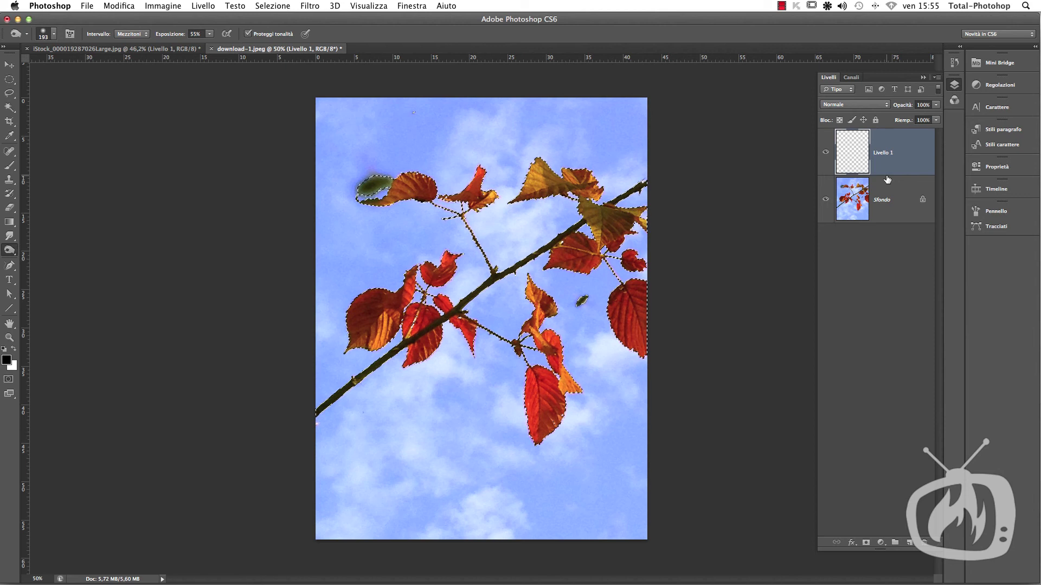
{"action": "key", "text": "alt+BackSpace"}
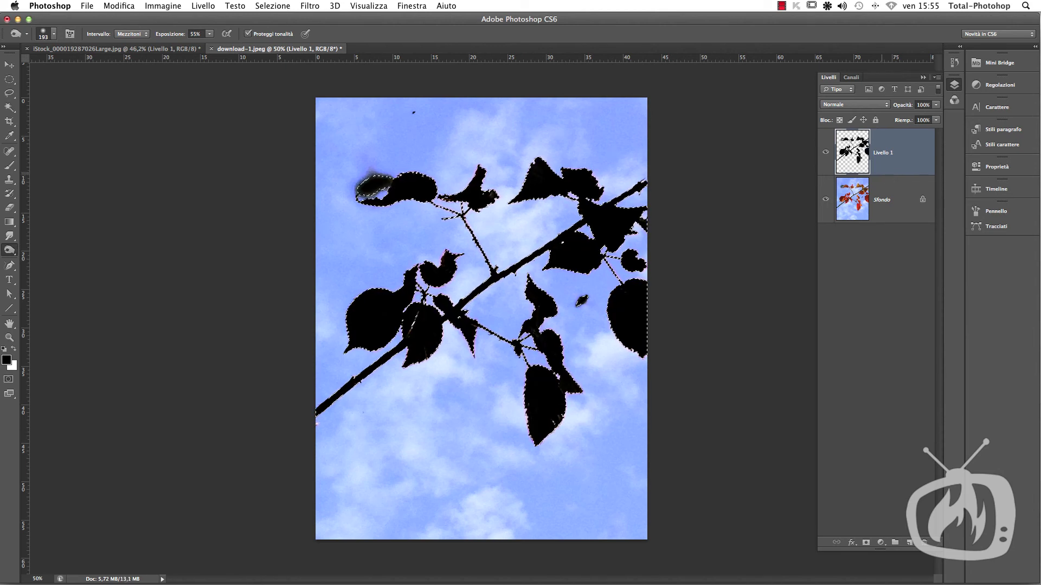
{"action": "key", "text": "super+d"}
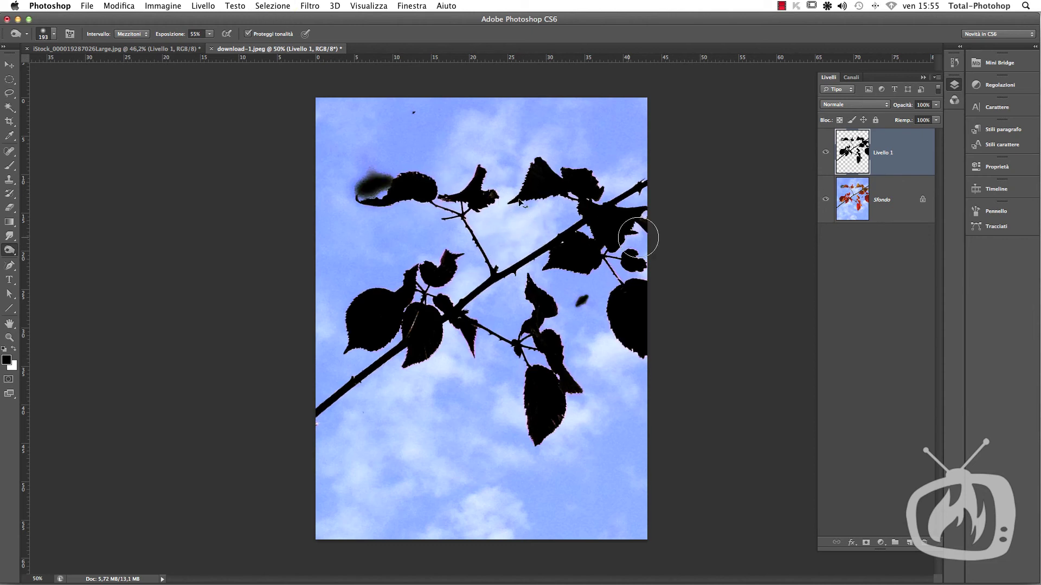
{"action": "left_click", "coordinate": [826, 199]}
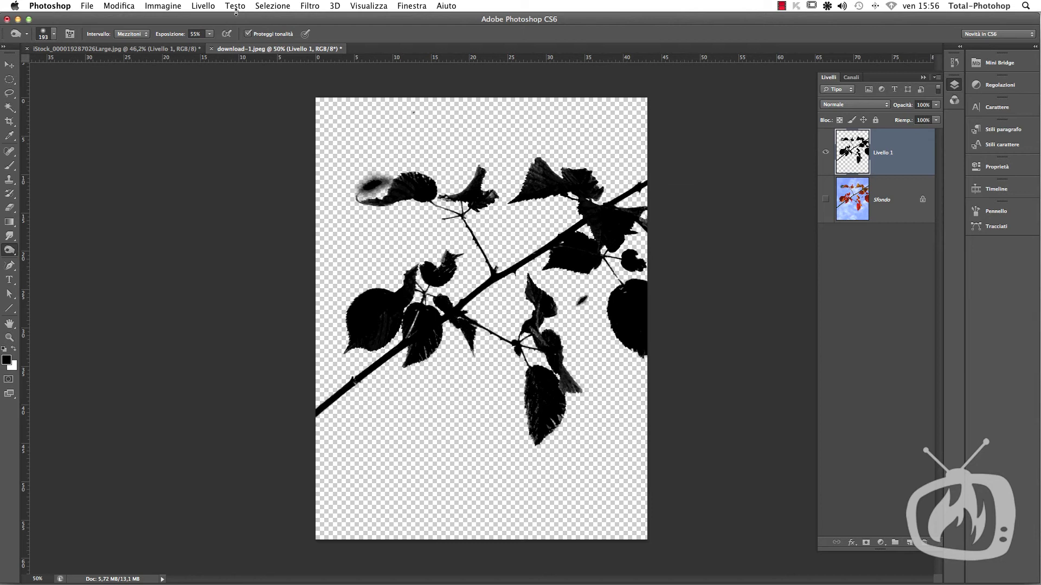
Apply Controllo sfocatura with a 9,9-pixel radius to the black leaf silhouette.
{"action": "left_click", "coordinate": [310, 6]}
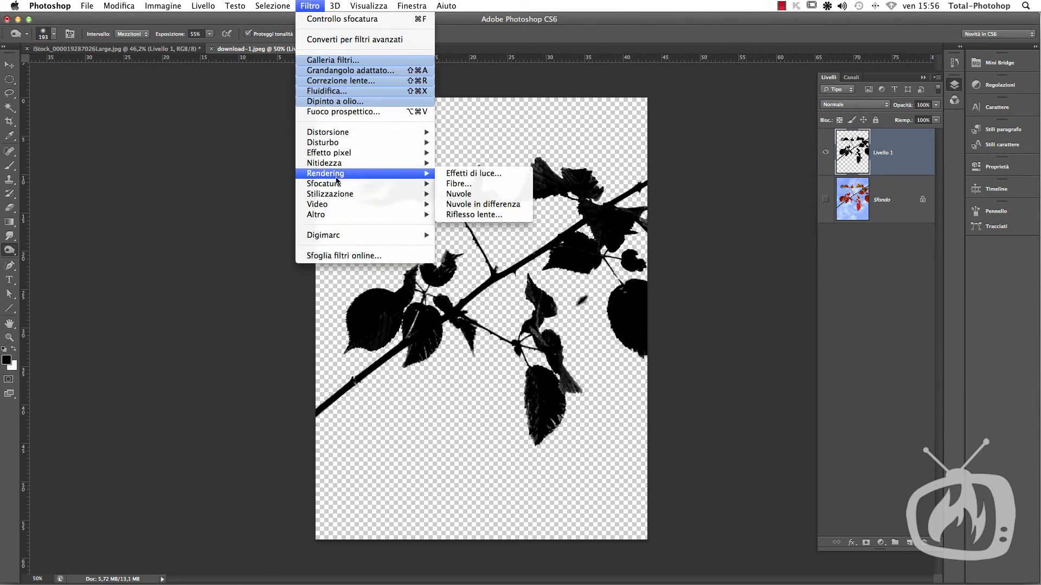
{"action": "mouse_move", "coordinate": [342, 183]}
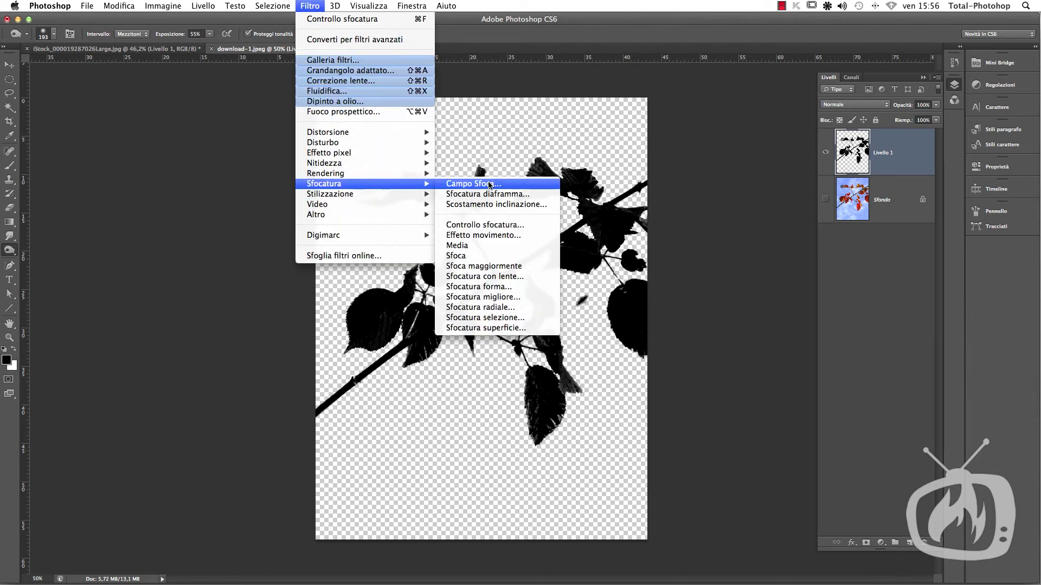
{"action": "left_click", "coordinate": [498, 225]}
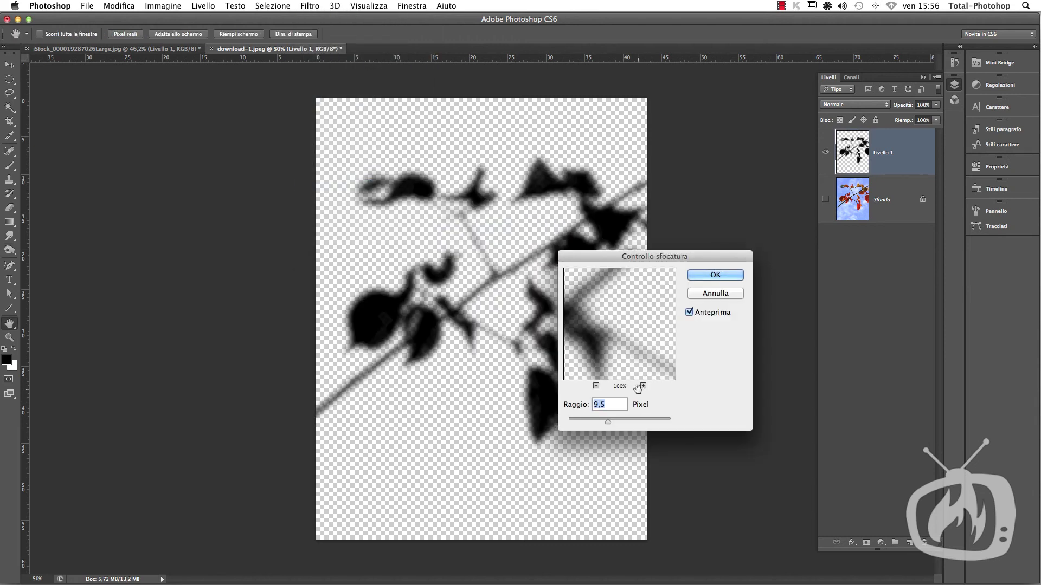
{"action": "left_click_drag", "start_coordinate": [604, 255], "coordinate": [788, 250]}
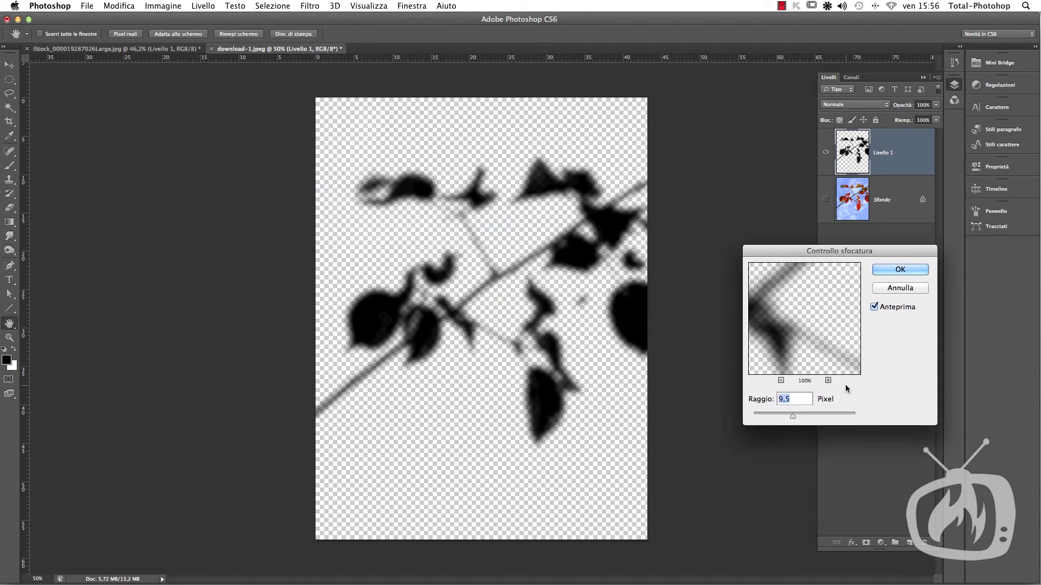
{"action": "left_click", "coordinate": [798, 414]}
{"action": "left_click_drag", "start_coordinate": [798, 415], "coordinate": [794, 416]}
{"action": "left_click", "coordinate": [881, 274]}
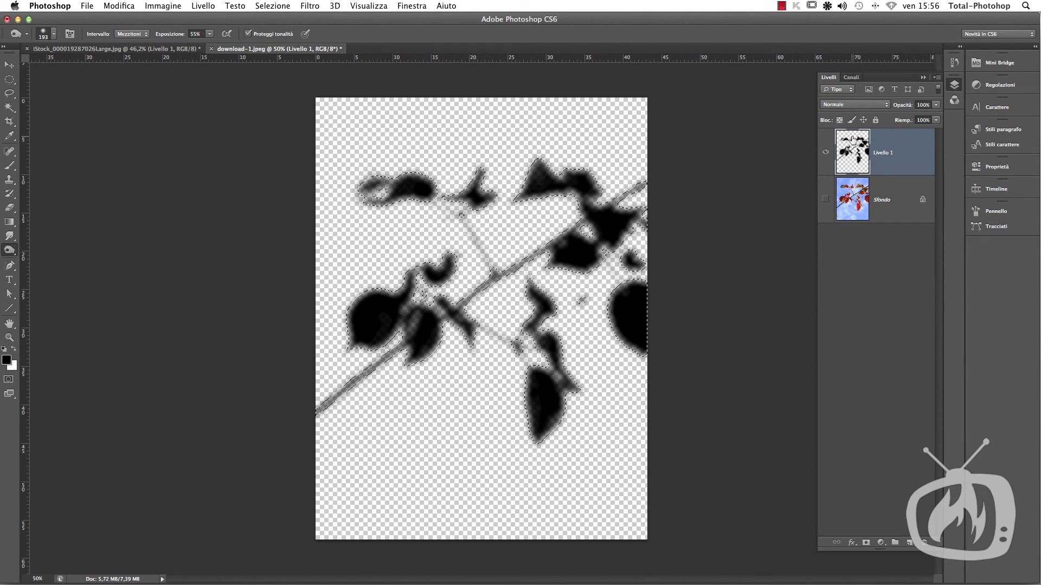
Darken one more upper-right leaf area, then return to the girl-on-swing photo and open Modifica.
{"action": "left_click_drag", "start_coordinate": [616, 205], "coordinate": [613, 220]}
{"action": "left_click", "coordinate": [115, 48]}
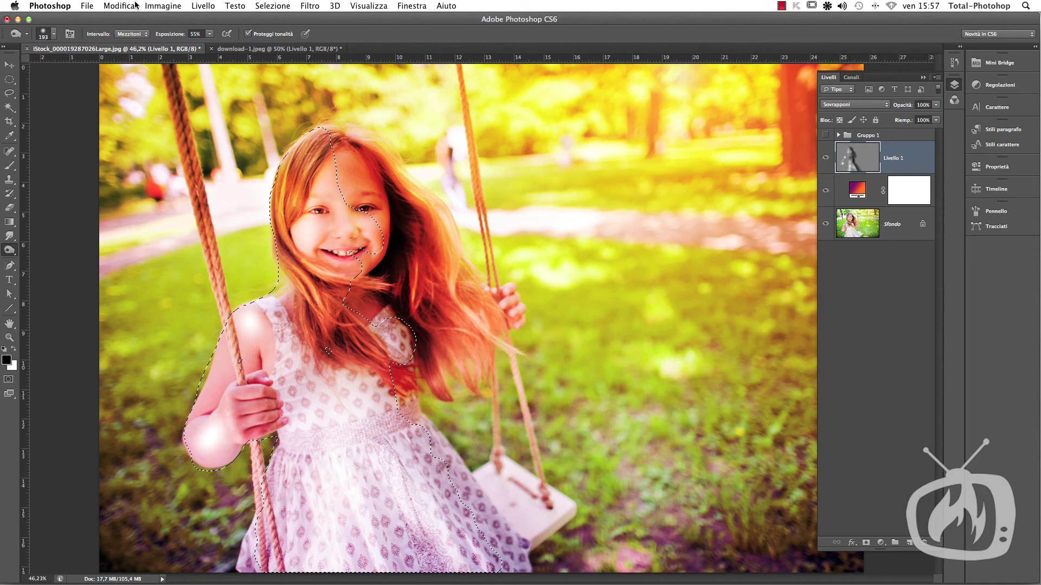
{"action": "left_click", "coordinate": [118, 6]}
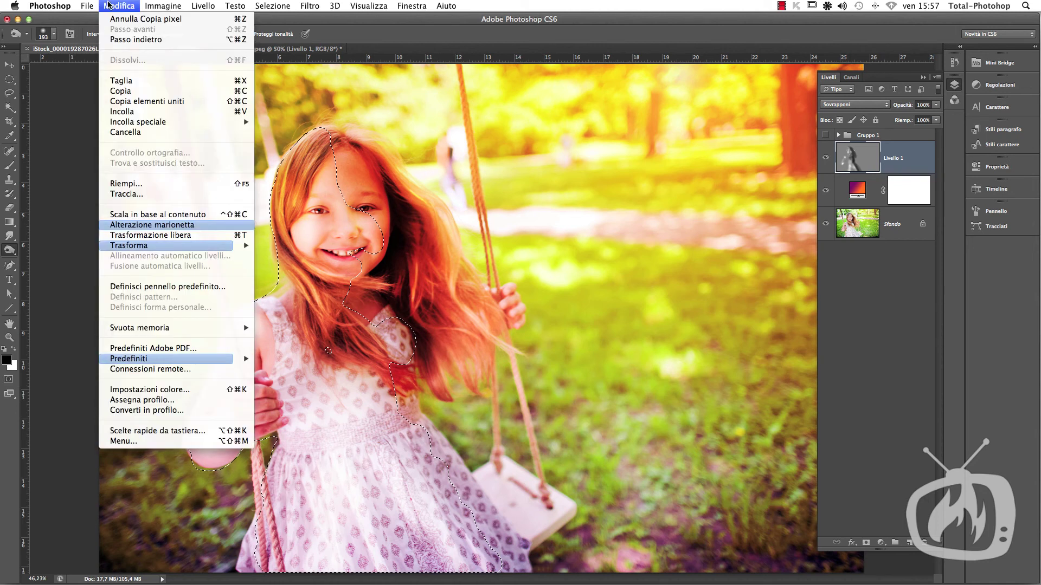
{"action": "mouse_move", "coordinate": [139, 121]}
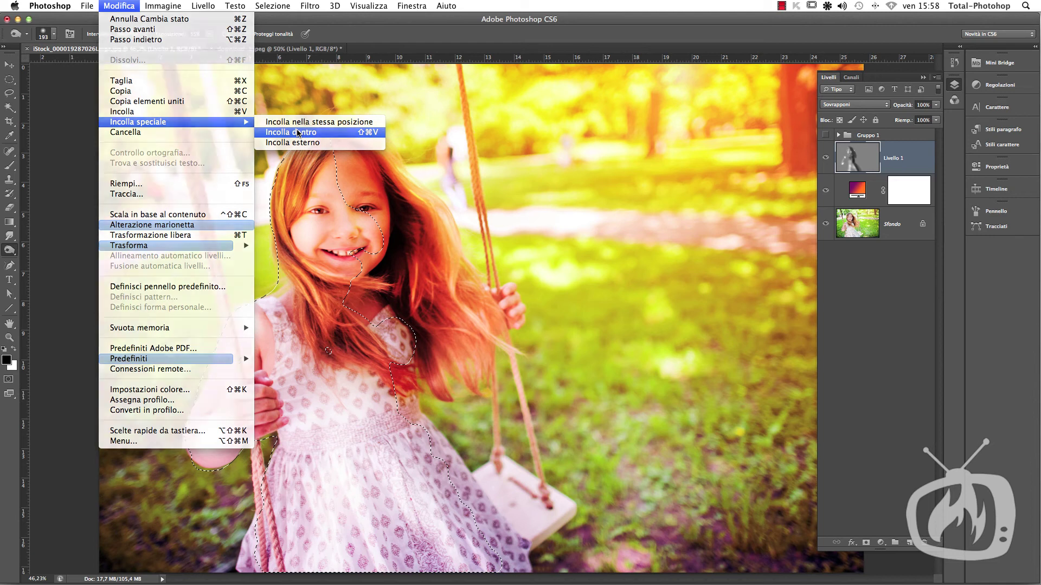
Paste the leaf silhouette into the girl's selection with Incolla dentro, converting the colour profile.
{"action": "left_click", "coordinate": [298, 133]}
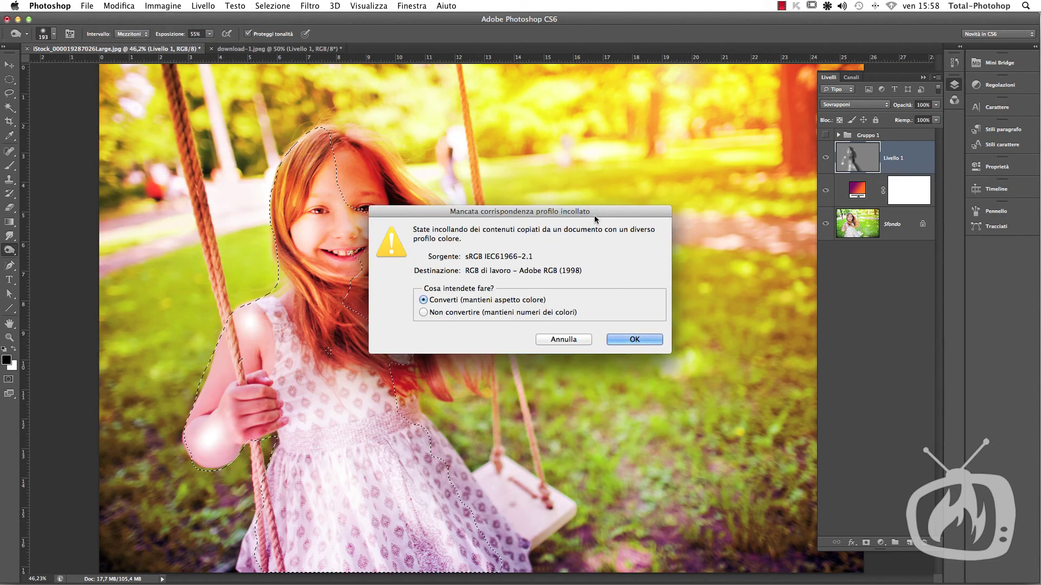
{"action": "left_click_drag", "start_coordinate": [590, 211], "coordinate": [601, 194]}
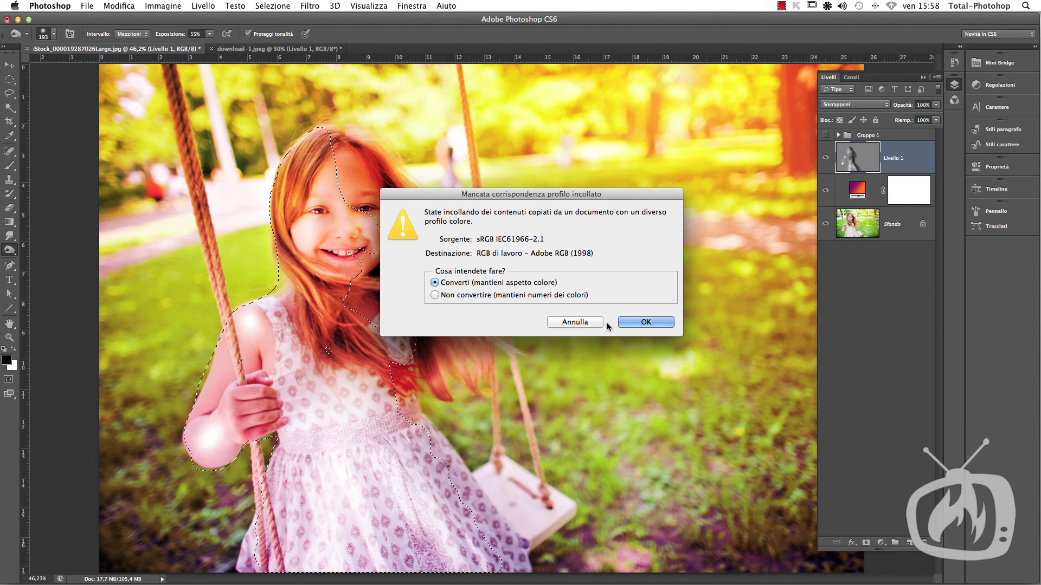
{"action": "left_click", "coordinate": [655, 322]}
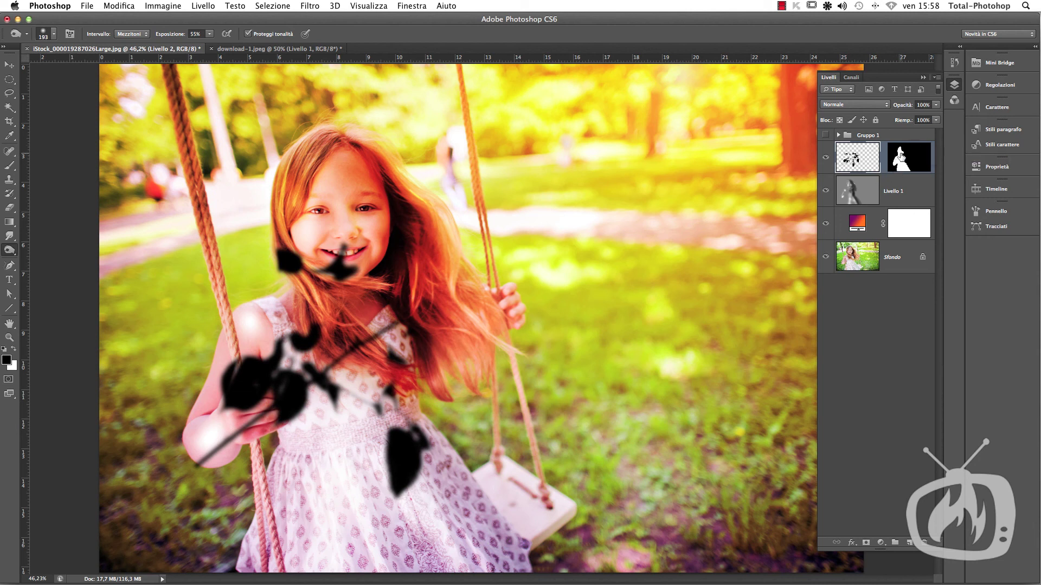
Unlink Livello 2's mask, then shrink the leaf silhouette and move it down over the dress.
{"action": "left_click", "coordinate": [901, 156]}
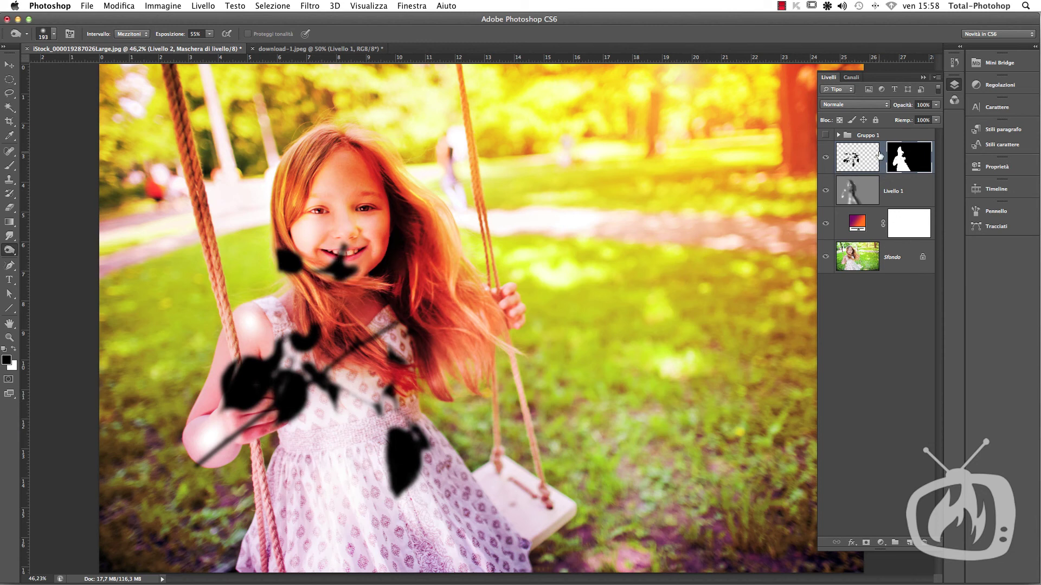
{"action": "left_click", "coordinate": [883, 159]}
{"action": "left_click", "coordinate": [856, 163]}
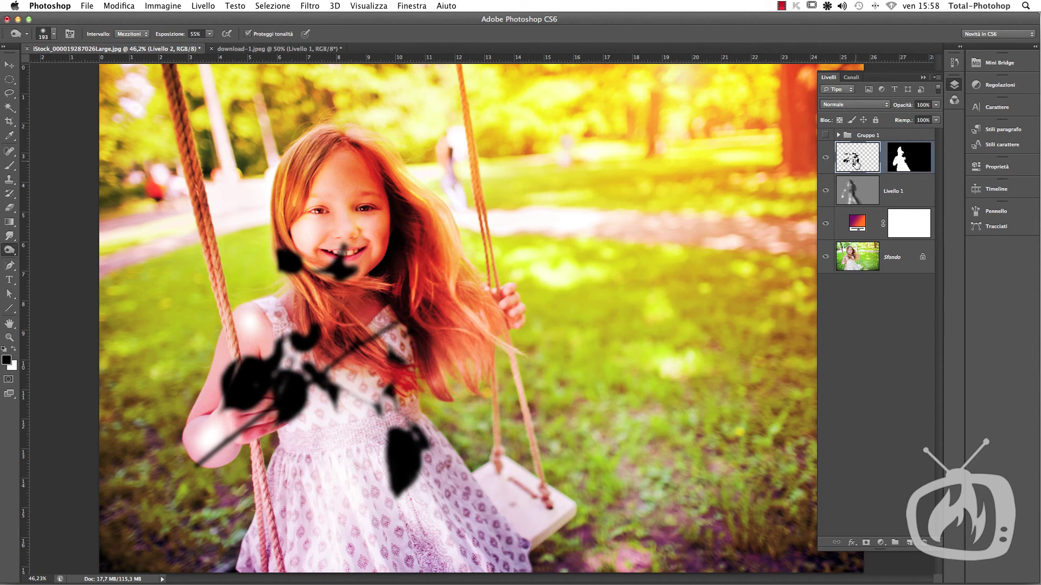
{"action": "key", "text": "ctrl+t"}
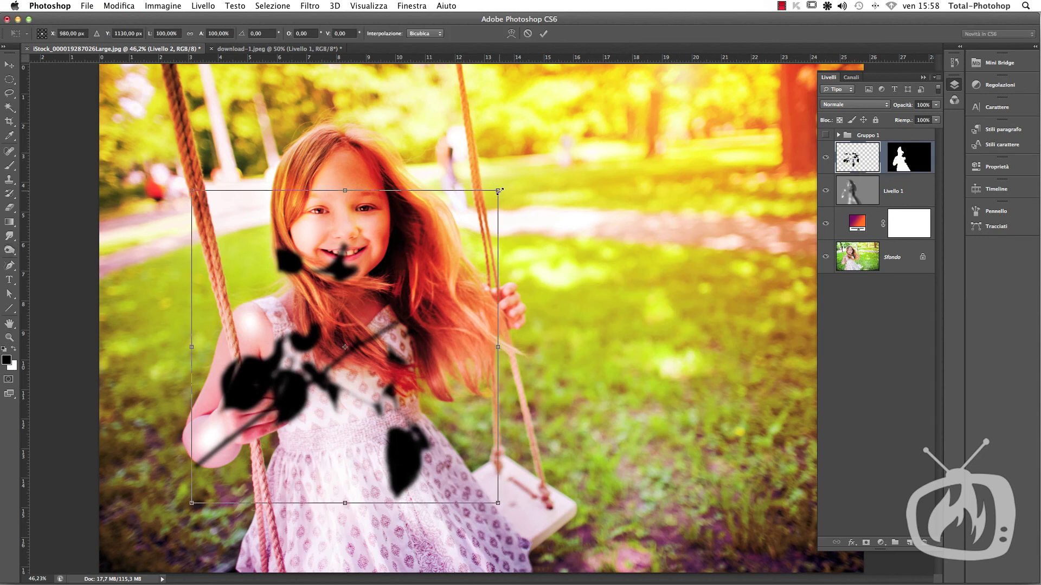
{"action": "left_click_drag", "start_coordinate": [499, 191], "coordinate": [396, 242]}
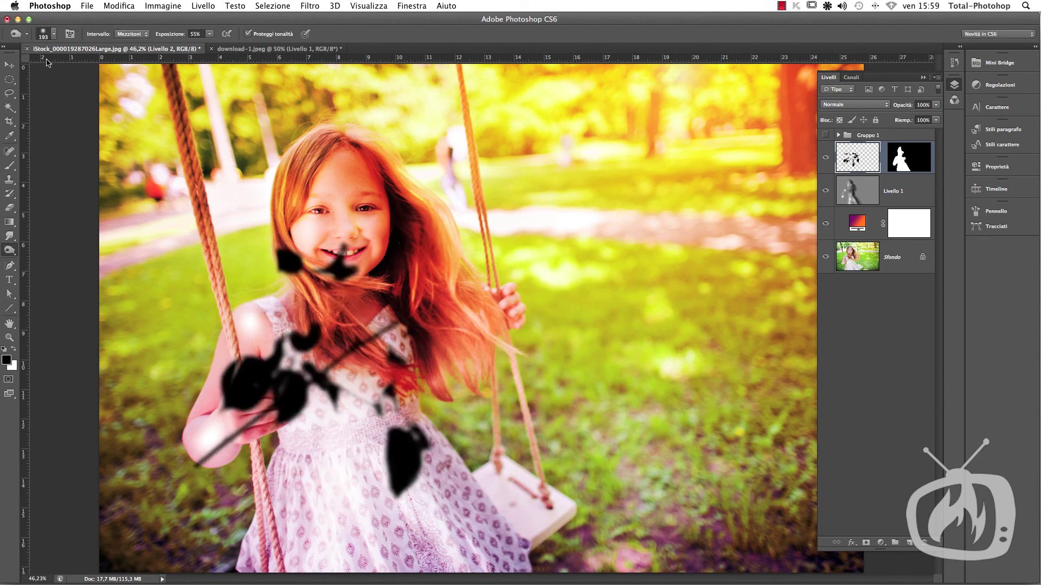
{"action": "key", "text": "v"}
{"action": "mouse_move", "coordinate": [318, 390]}
{"action": "left_mouse_down"}
{"action": "mouse_move", "coordinate": [348, 504]}
{"action": "mouse_move", "coordinate": [257, 285]}
{"action": "mouse_move", "coordinate": [302, 298]}
{"action": "left_mouse_up"}
Rotate the leaves about -28°, scale them to 67.7% and place them across the girl's arm.
{"action": "key", "text": "ctrl+t"}
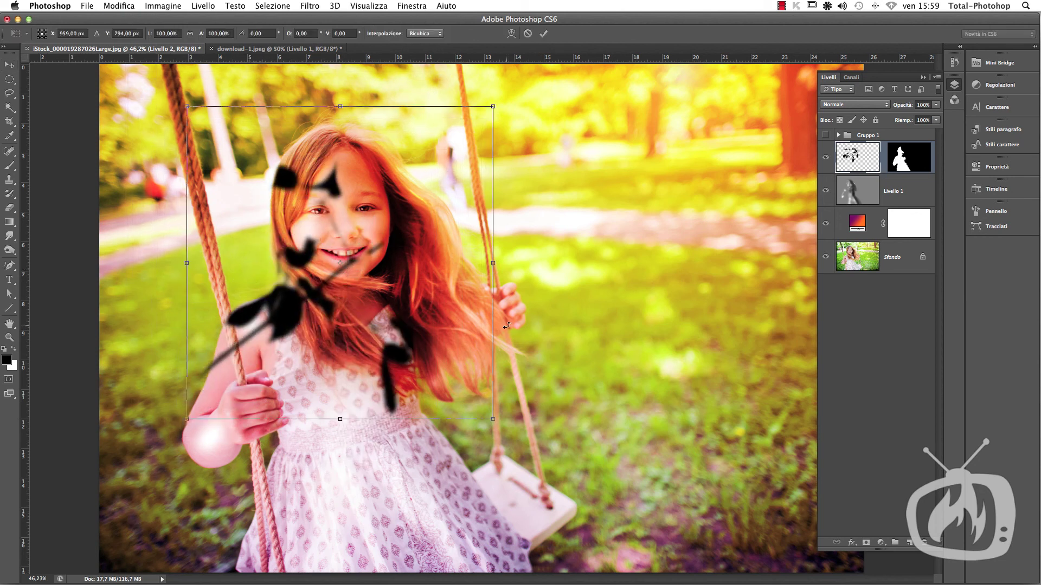
{"action": "left_click_drag", "start_coordinate": [542, 417], "coordinate": [588, 301]}
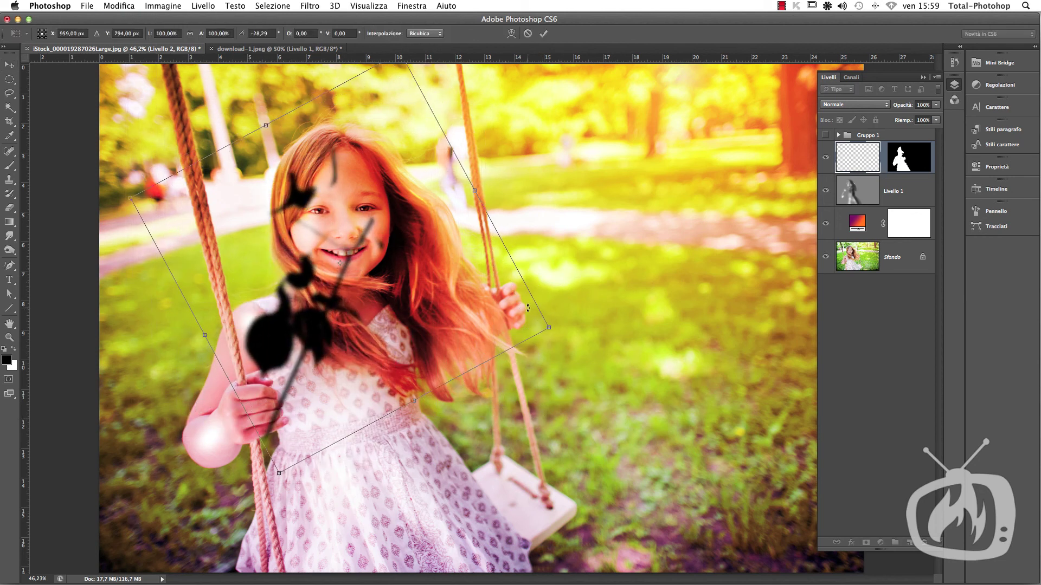
{"action": "left_click_drag", "start_coordinate": [275, 332], "coordinate": [276, 369]}
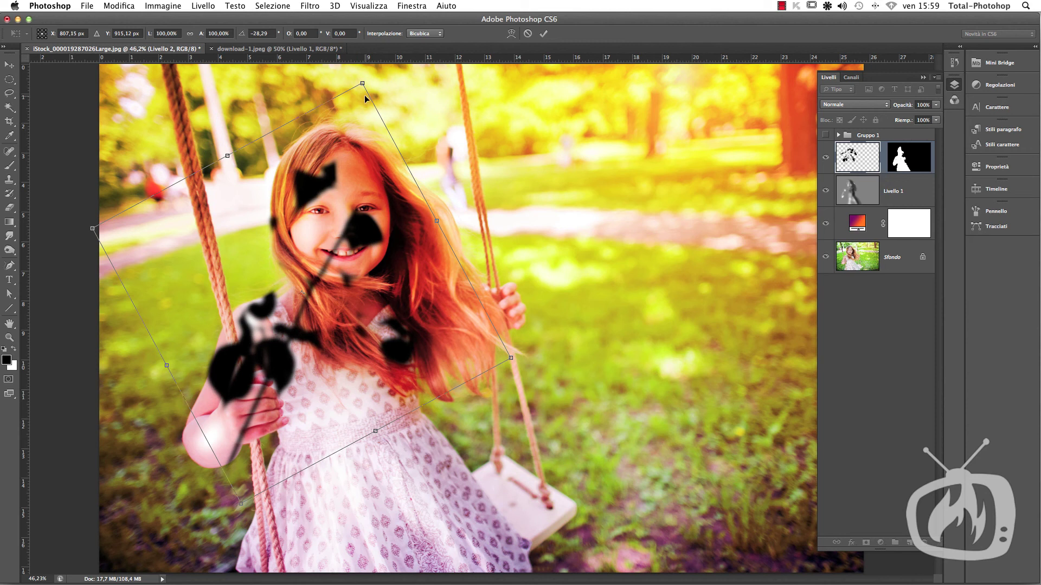
{"action": "left_click_drag", "start_coordinate": [363, 83], "coordinate": [323, 219]}
{"action": "mouse_move", "coordinate": [286, 307]}
{"action": "left_mouse_down"}
{"action": "mouse_move", "coordinate": [299, 224]}
{"action": "mouse_move", "coordinate": [302, 297]}
{"action": "mouse_move", "coordinate": [281, 302]}
{"action": "left_mouse_up"}
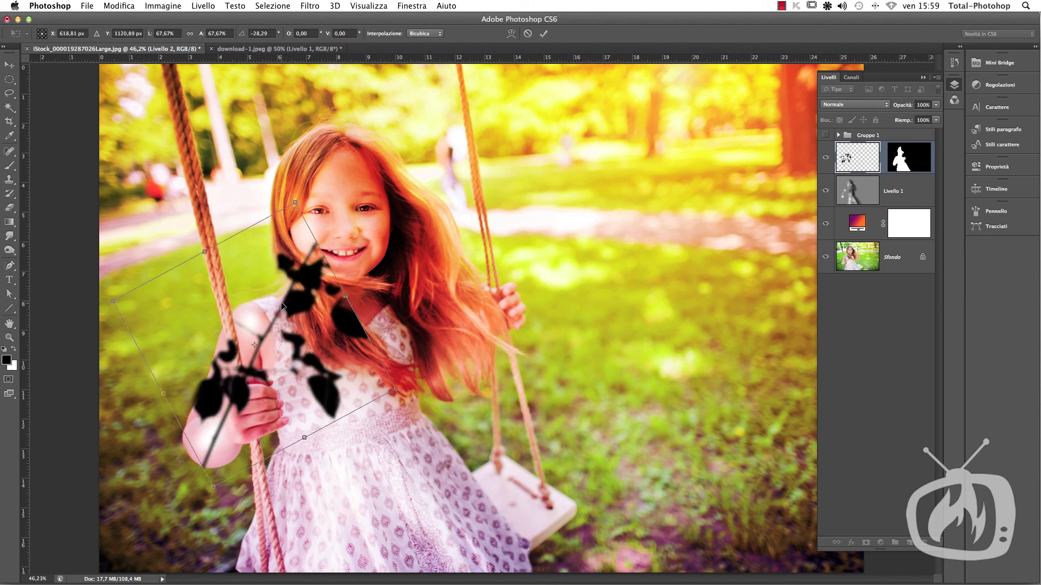
{"action": "key", "text": "Return"}
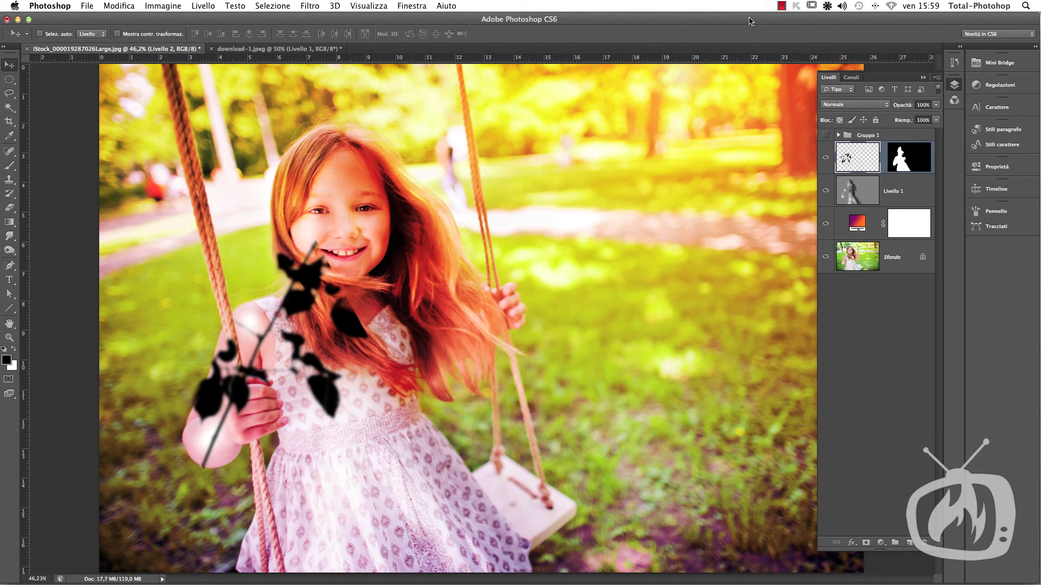
Set the leaf layer's opacity to 34% and move the gradient fill layer to the top of the stack.
{"action": "left_click", "coordinate": [936, 105]}
{"action": "left_click_drag", "start_coordinate": [934, 116], "coordinate": [902, 125]}
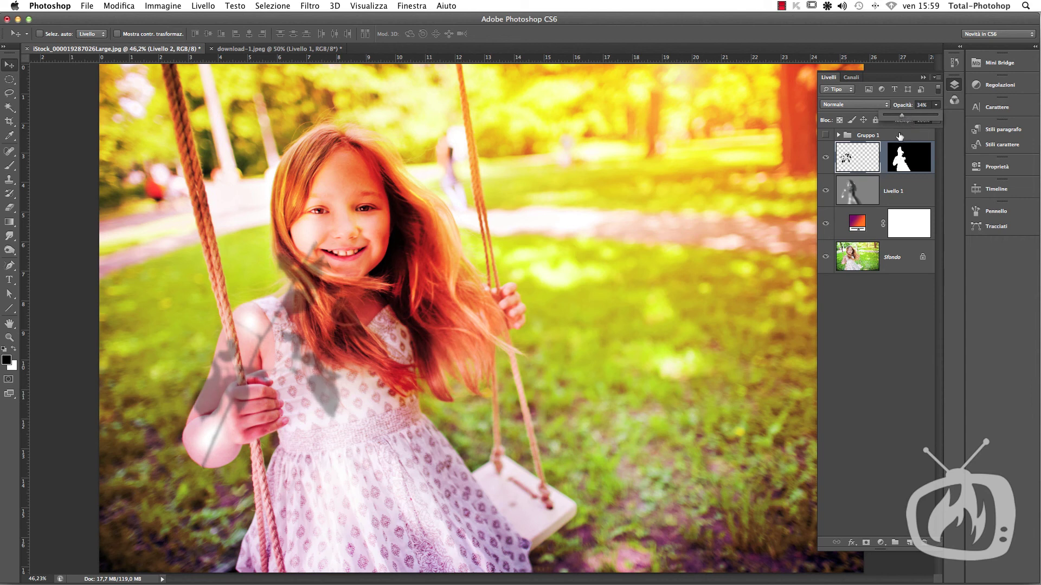
{"action": "left_click", "coordinate": [936, 105]}
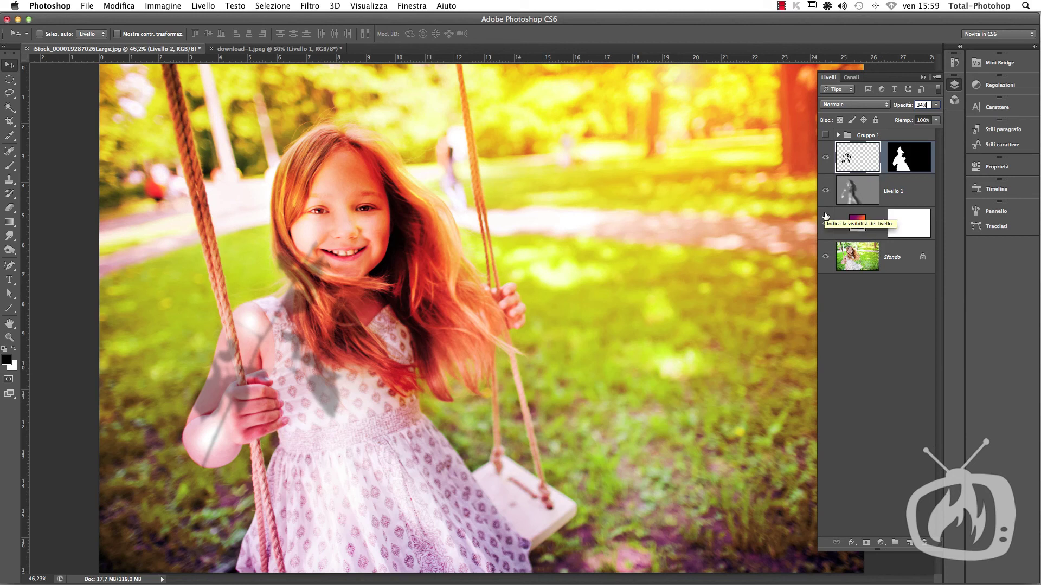
{"action": "mouse_move", "coordinate": [856, 221]}
{"action": "left_mouse_down"}
{"action": "mouse_move", "coordinate": [854, 143]}
{"action": "mouse_move", "coordinate": [837, 131]}
{"action": "left_mouse_up"}
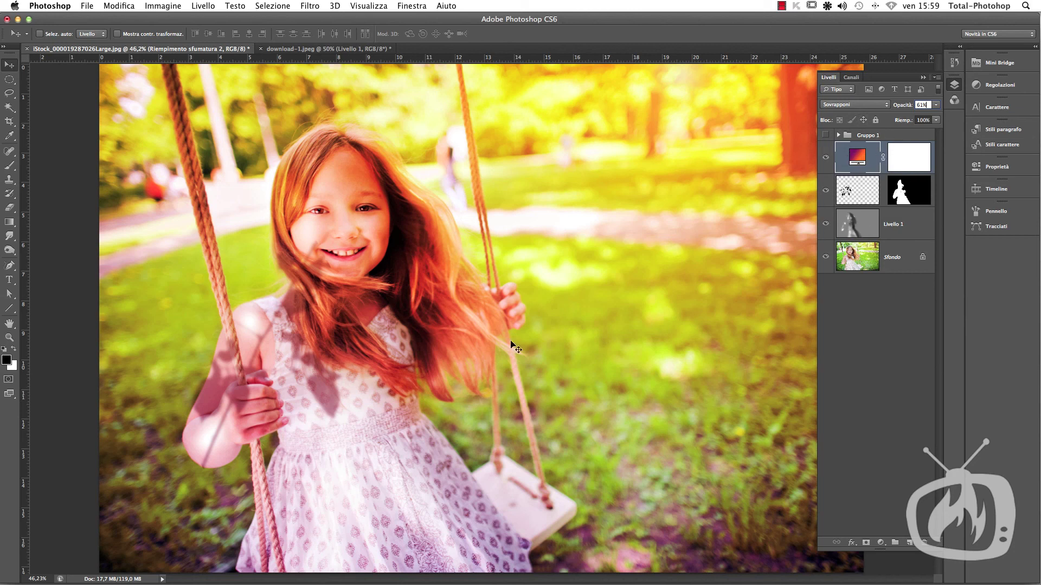
Shift the Livello 2 leaf shadow down and right so it falls over the dress.
{"action": "left_click", "coordinate": [902, 194]}
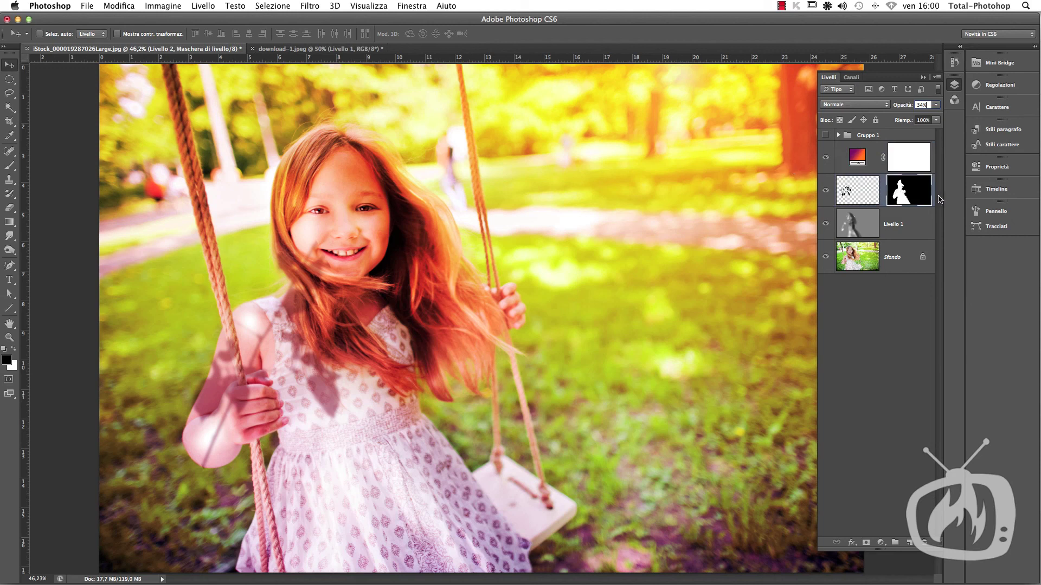
{"action": "left_click", "coordinate": [11, 169]}
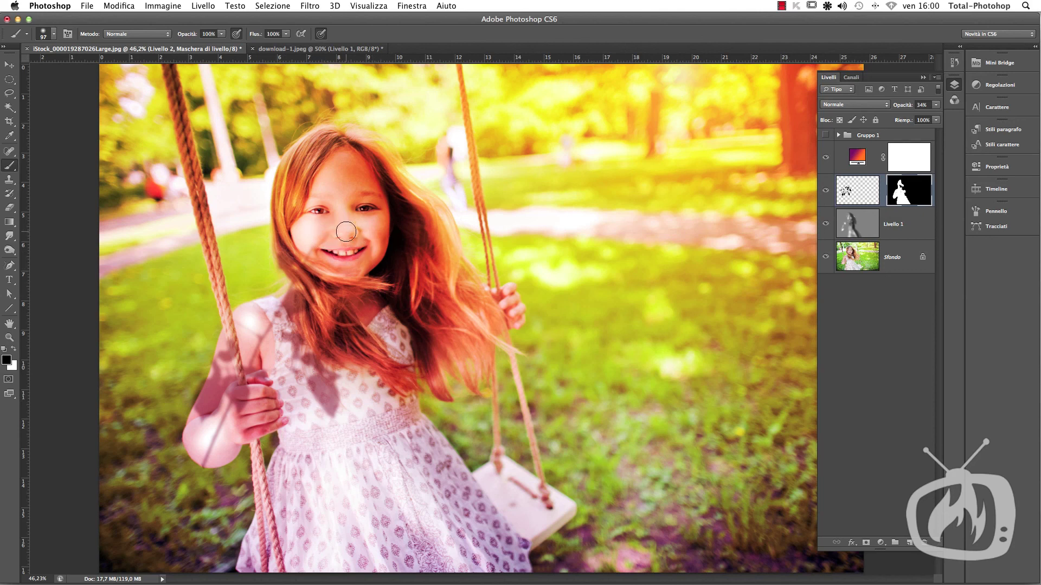
{"action": "left_click", "coordinate": [4, 64]}
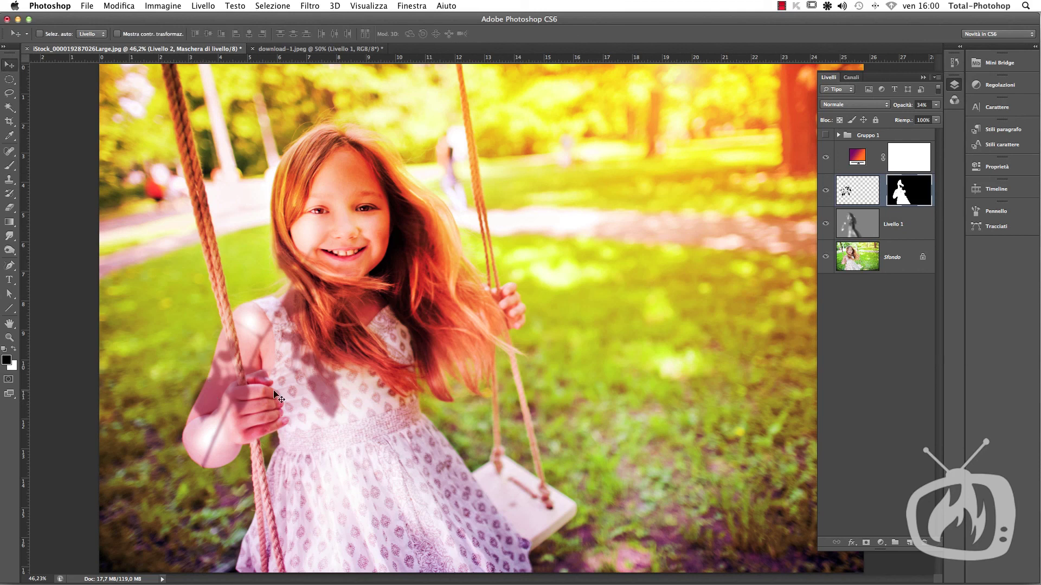
{"action": "left_click", "coordinate": [845, 188]}
{"action": "left_click_drag", "start_coordinate": [220, 383], "coordinate": [294, 544]}
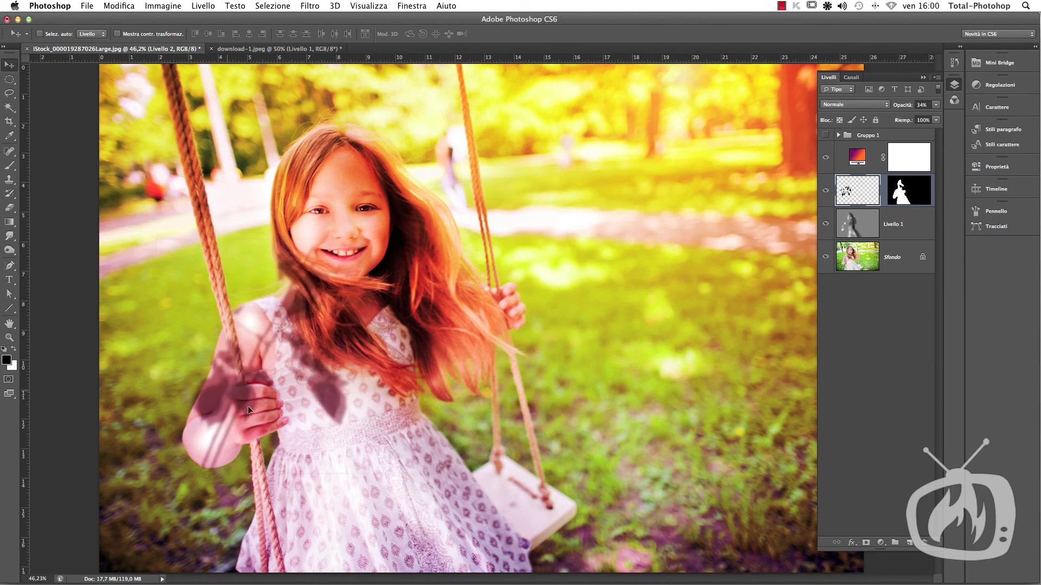
Duplicate the leaf shadow, scale the copy to about 110%, and move it up over the dress.
{"action": "key", "text": "ctrl+j"}
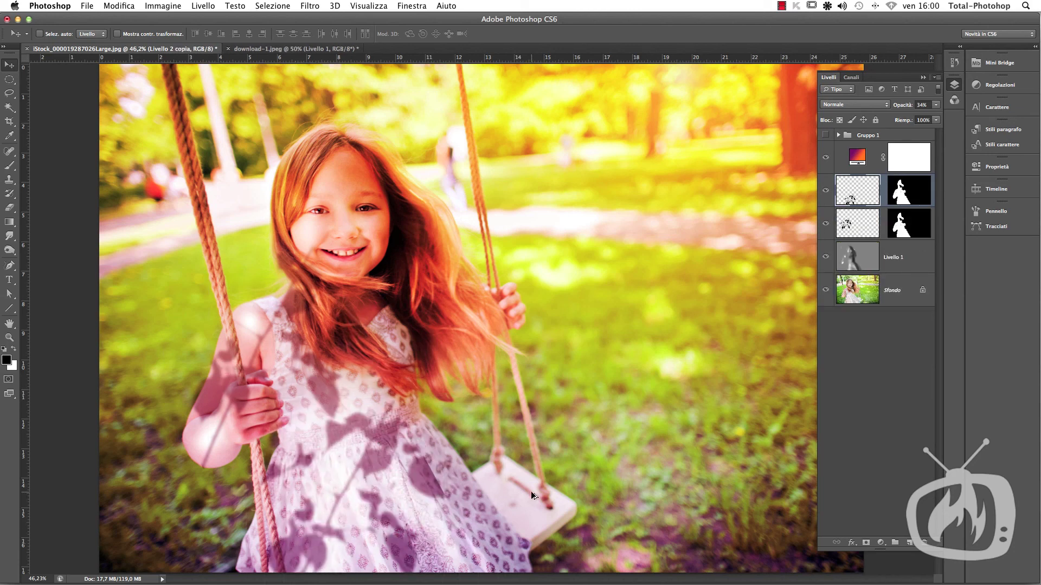
{"action": "key", "text": "ctrl+t"}
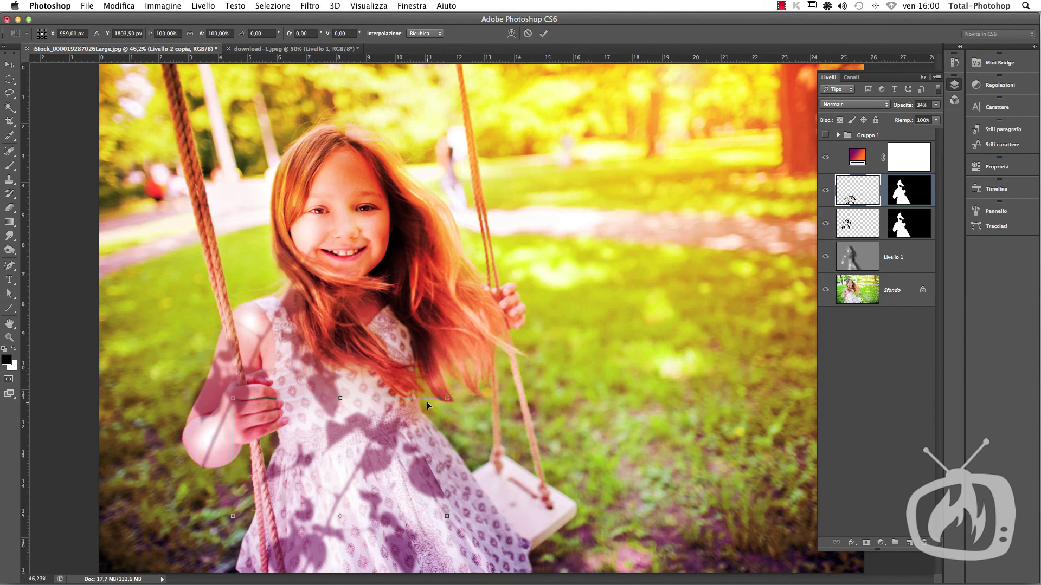
{"action": "left_click_drag", "start_coordinate": [447, 398], "coordinate": [475, 382]}
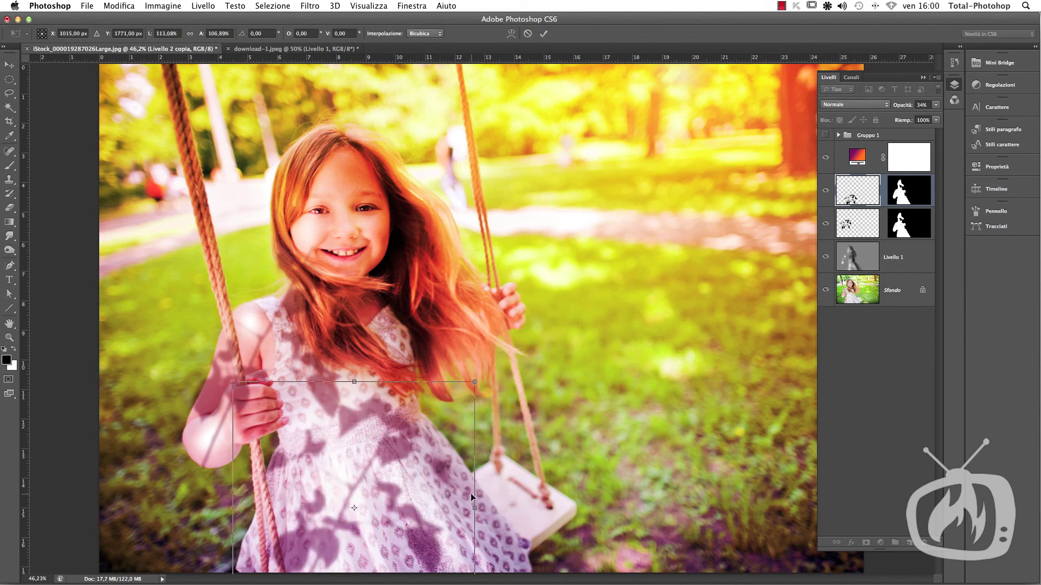
{"action": "key", "text": "ctrl+minus"}
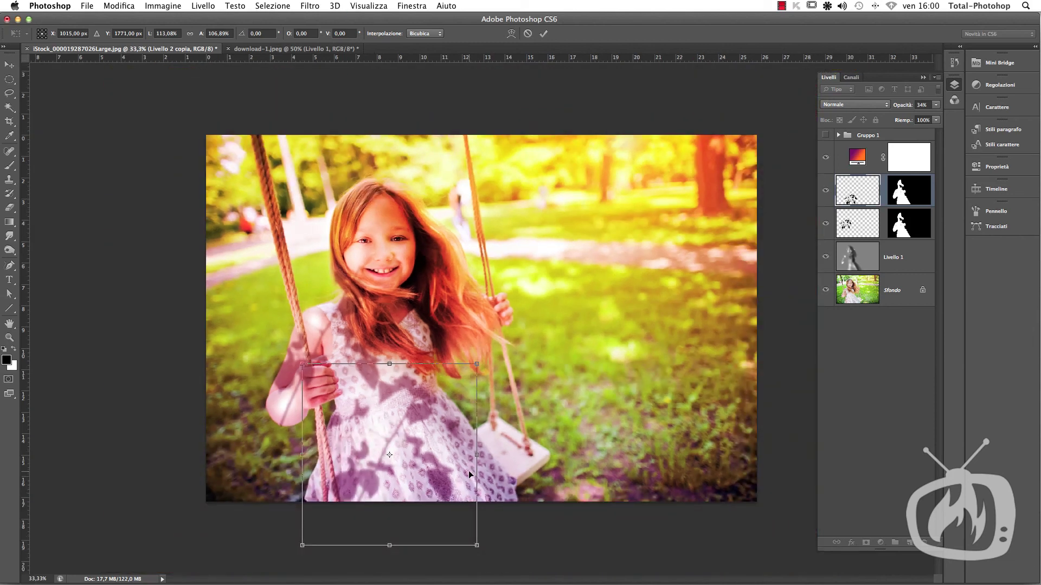
{"action": "key", "text": "Return"}
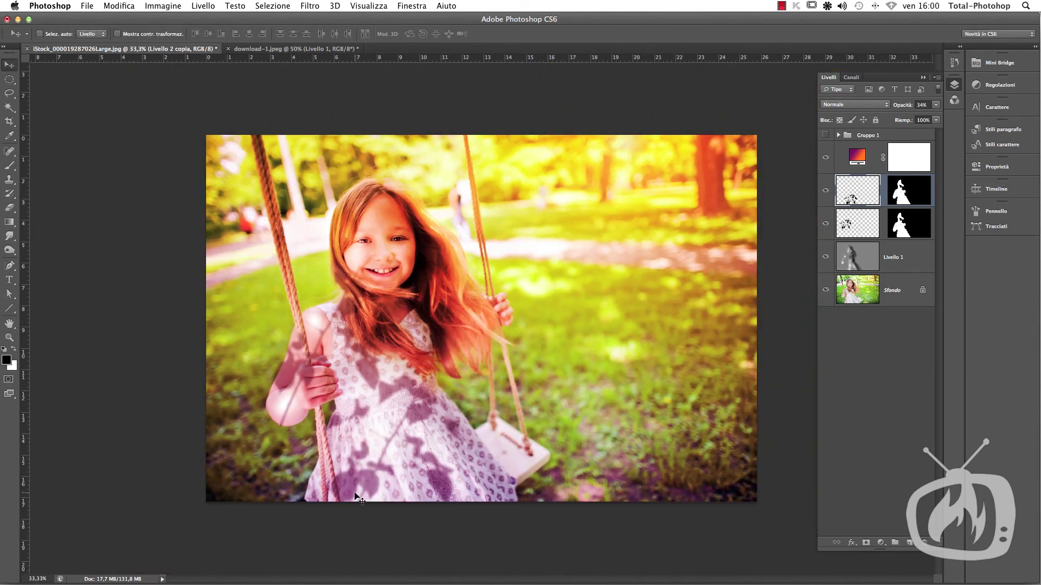
{"action": "left_click_drag", "start_coordinate": [363, 476], "coordinate": [356, 219]}
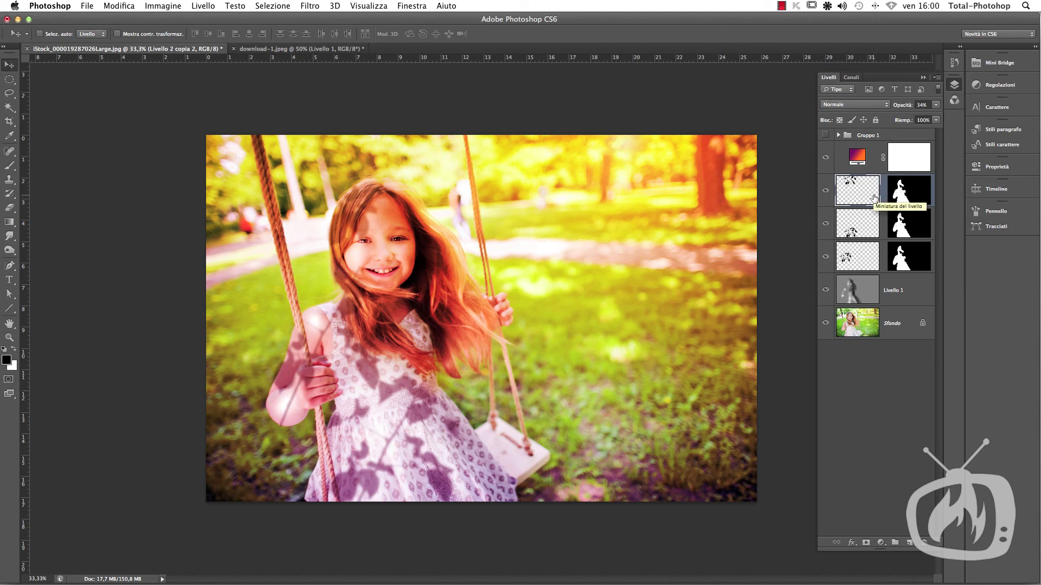
Select all three leaf-shadow layers and lower their opacity to 21%.
{"action": "left_click", "coordinate": [933, 106]}
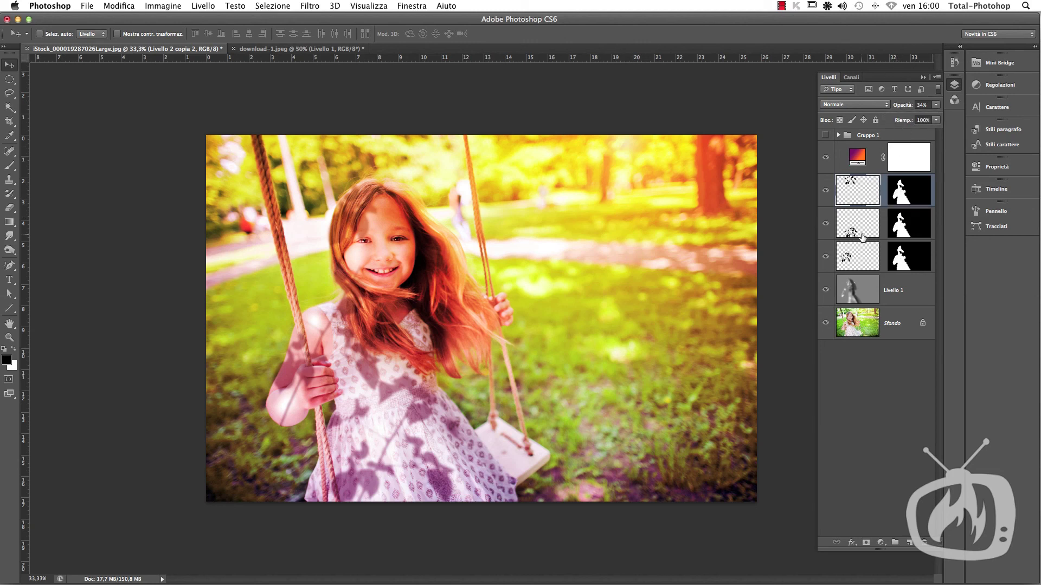
{"action": "left_click", "coordinate": [860, 256], "text": "shift"}
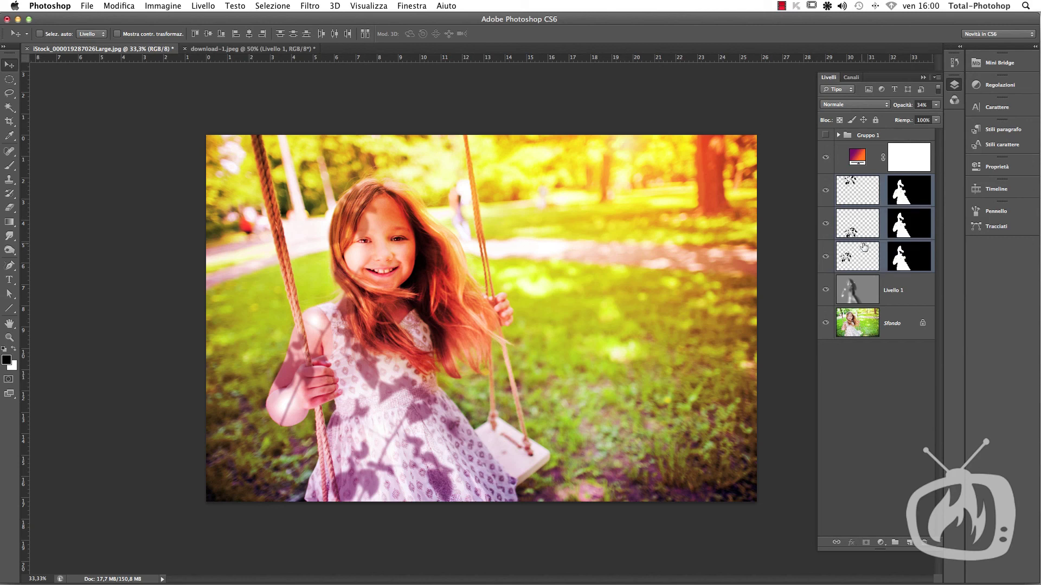
{"action": "left_click_drag", "start_coordinate": [936, 110], "coordinate": [896, 119]}
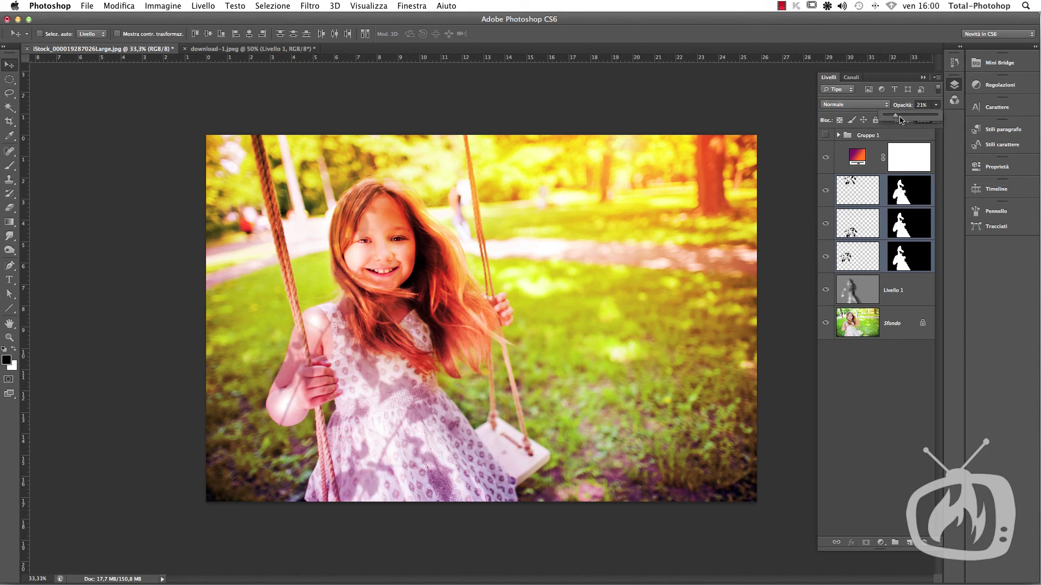
{"action": "left_click", "coordinate": [864, 197]}
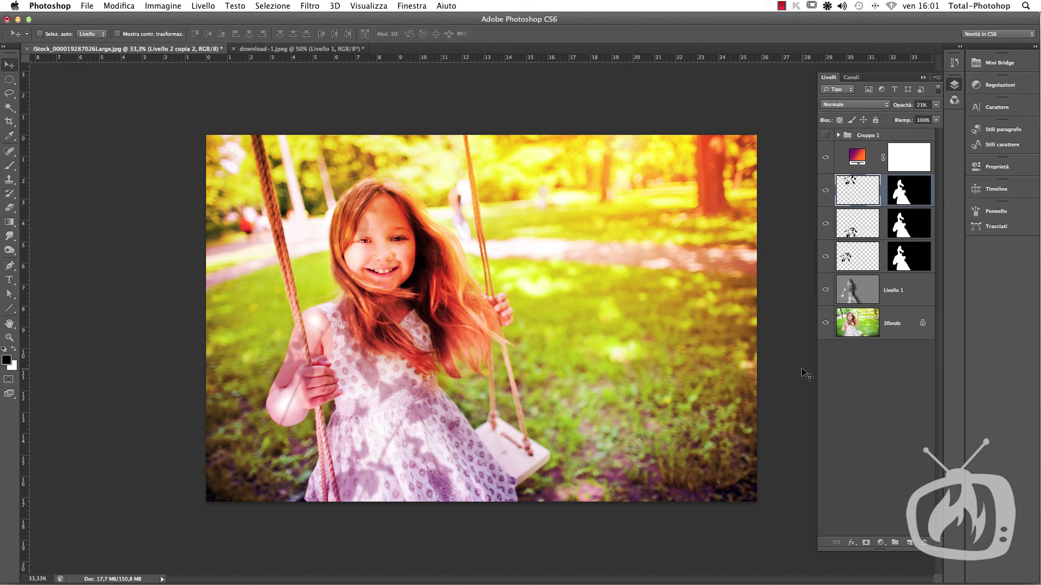
{"action": "left_click", "coordinate": [825, 323], "text": "alt"}
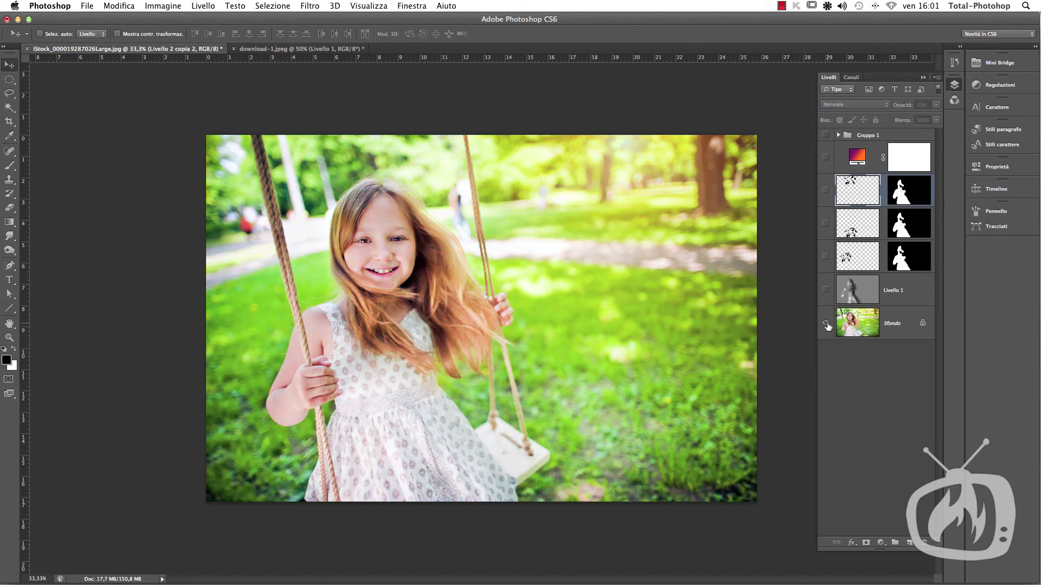
{"action": "left_click", "coordinate": [826, 324], "text": "alt"}
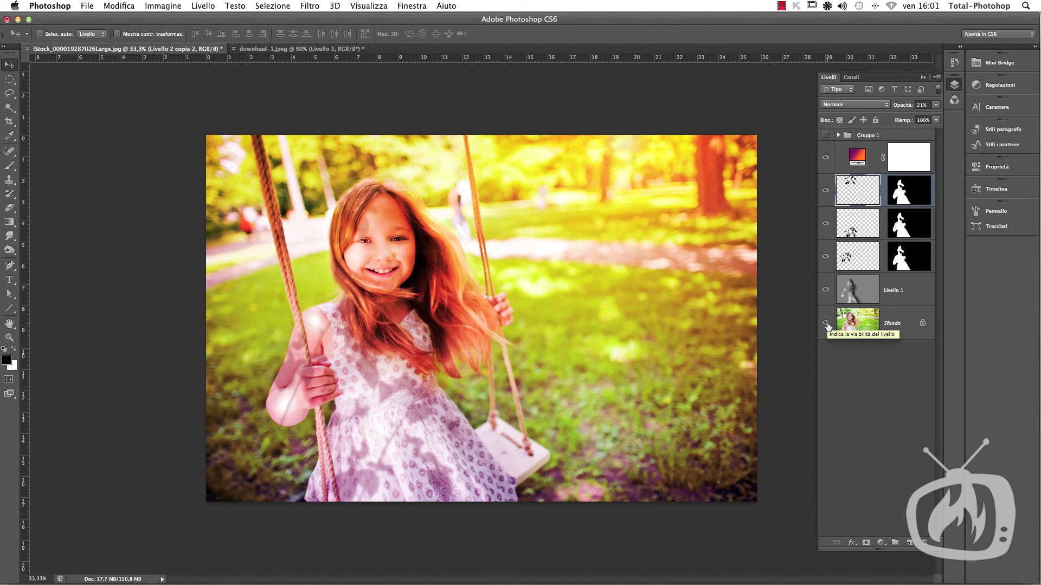